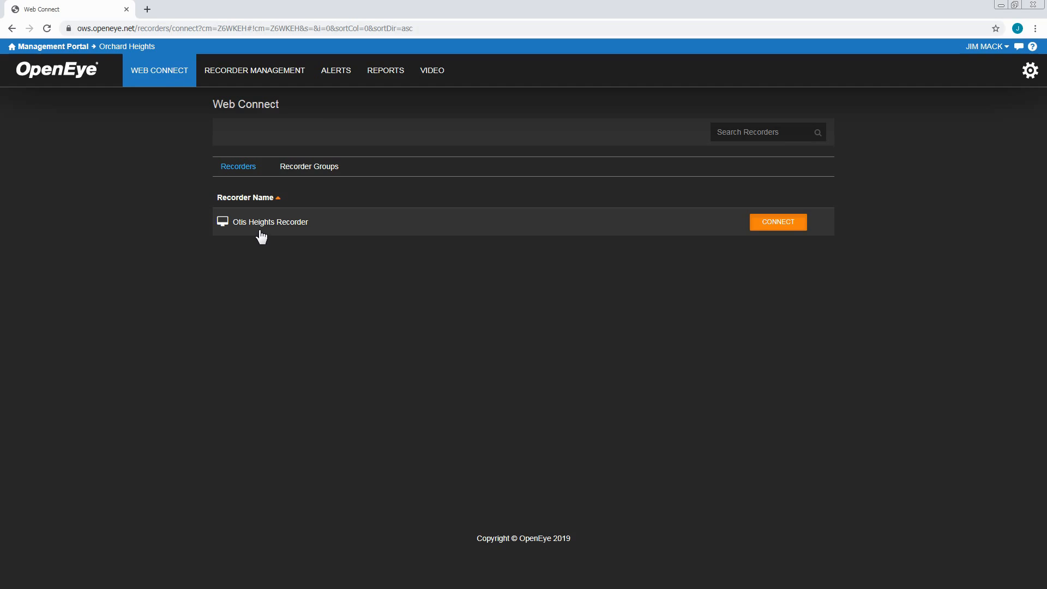
- Connect to the Otis Heights Recorder and open its sensor configuration
{"action": "left_click", "coordinate": [264, 227]}
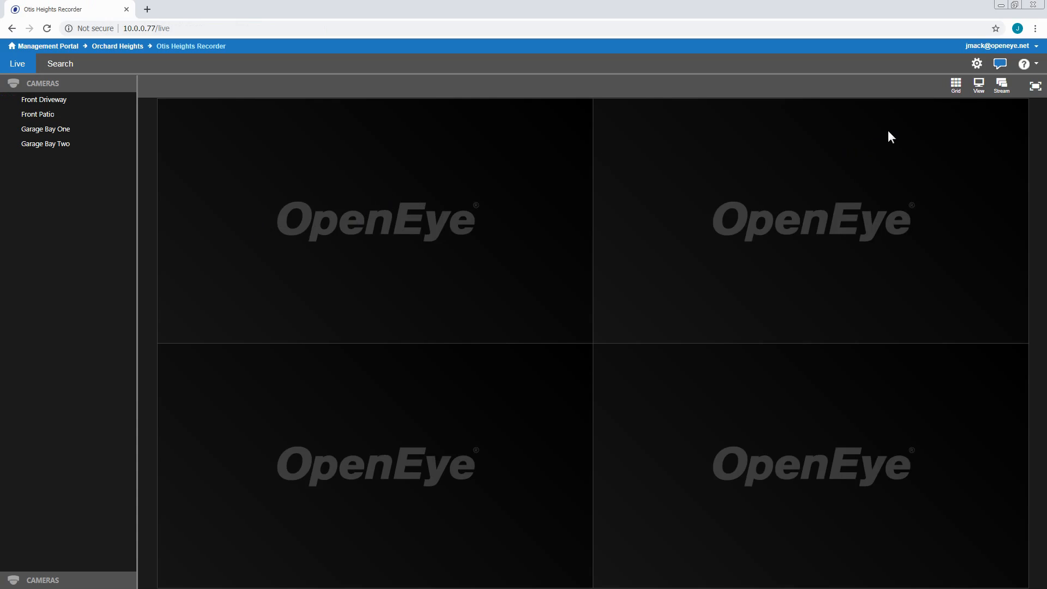
{"action": "left_click", "coordinate": [978, 65]}
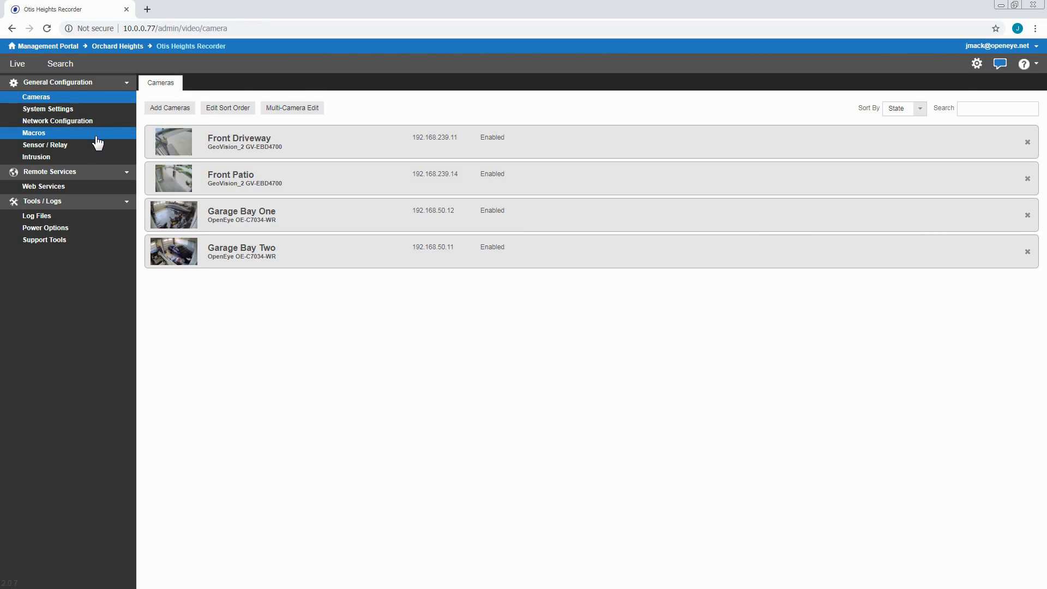
{"action": "left_click", "coordinate": [83, 151]}
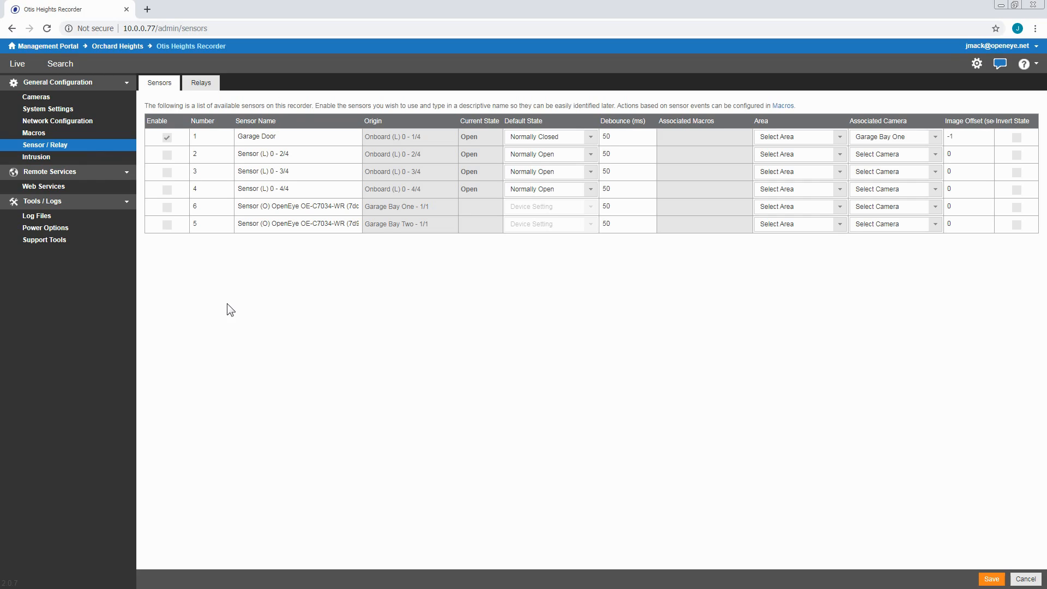
- Enable sensor 6 originating from Garage Bay One, associate it with the Garage Bay One camera, and save
{"action": "left_click", "coordinate": [168, 139]}
{"action": "left_click", "coordinate": [166, 207]}
{"action": "left_click", "coordinate": [934, 208]}
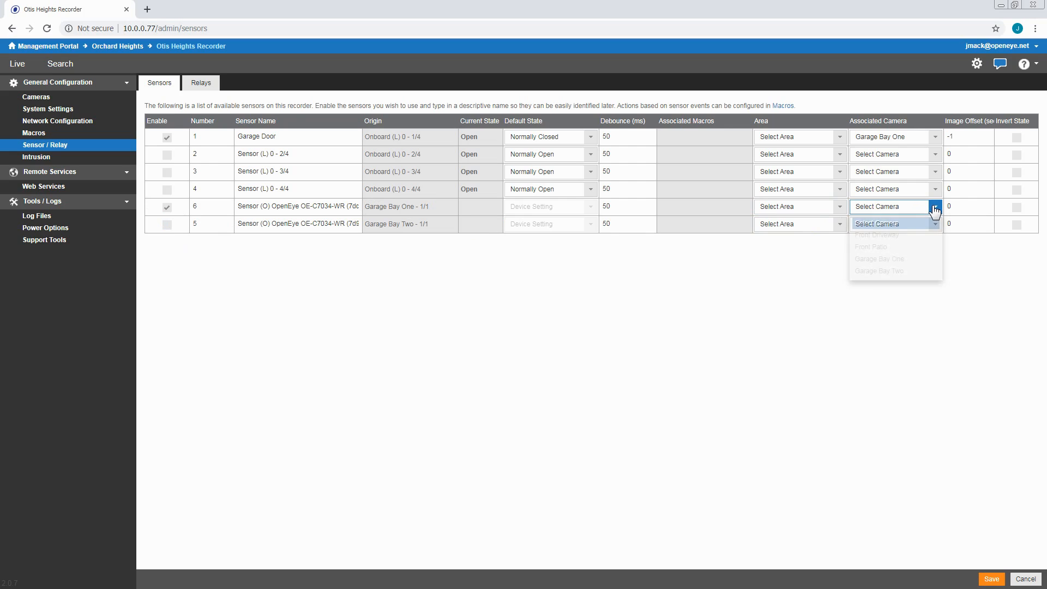
{"action": "left_click", "coordinate": [906, 259]}
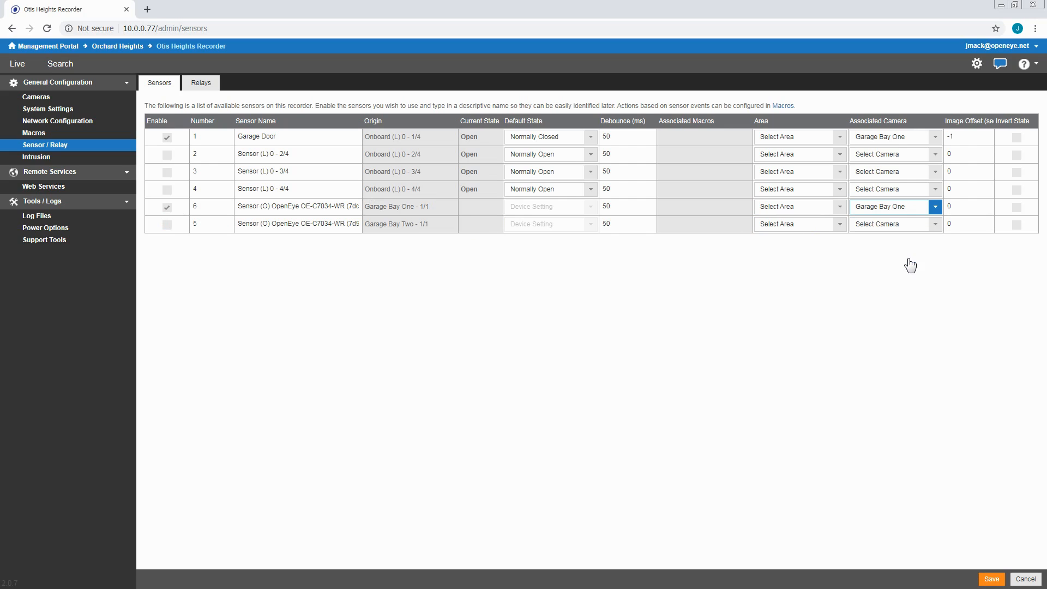
{"action": "left_click", "coordinate": [980, 576]}
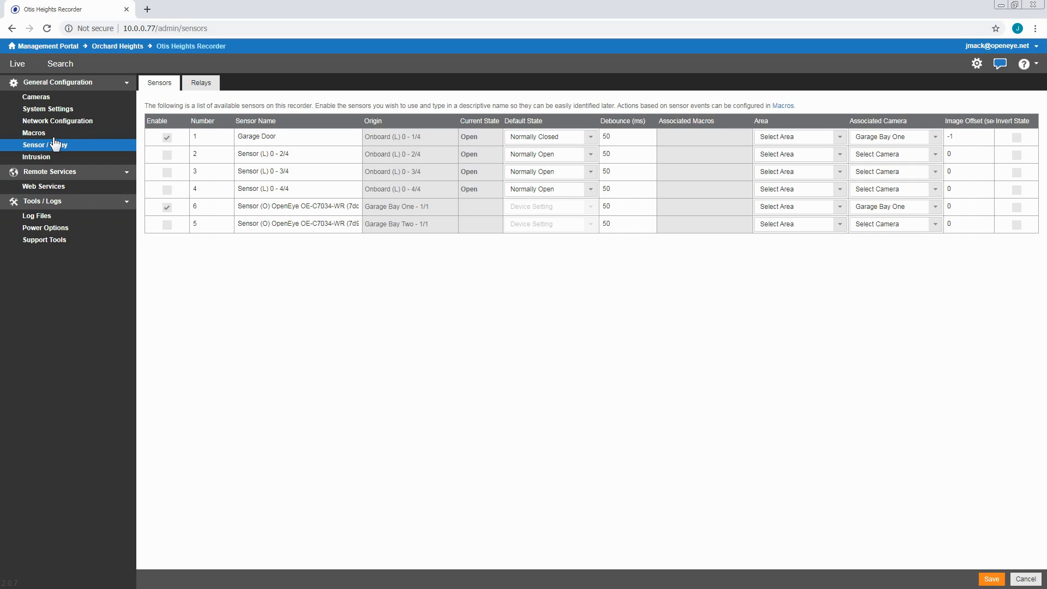
- Open the Garage Bay One camera's properties and check its general, live/recording and image settings for direct links to the camera
{"action": "left_click", "coordinate": [43, 101]}
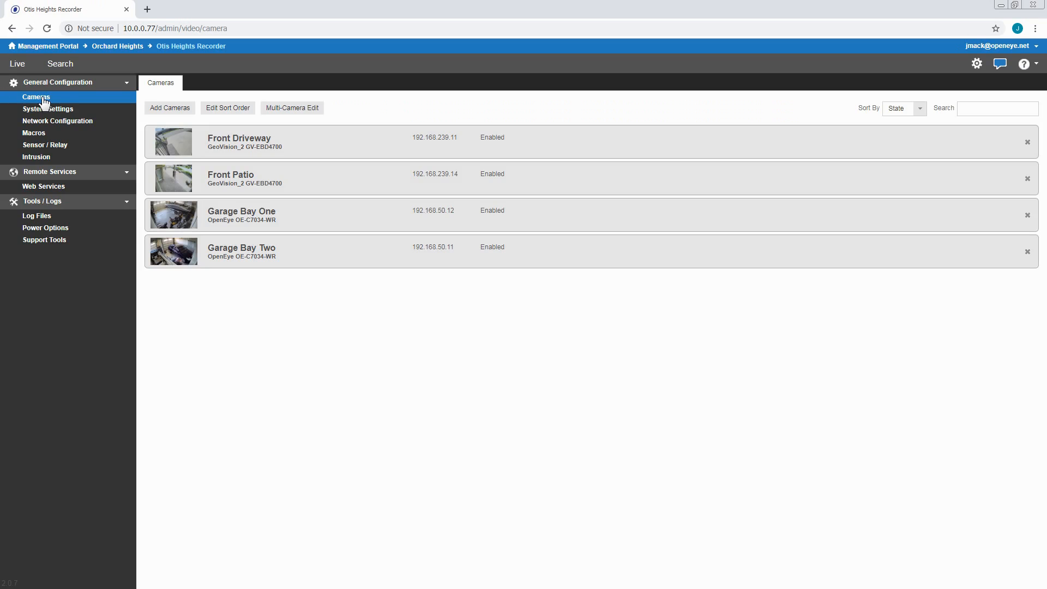
{"action": "left_click", "coordinate": [264, 213]}
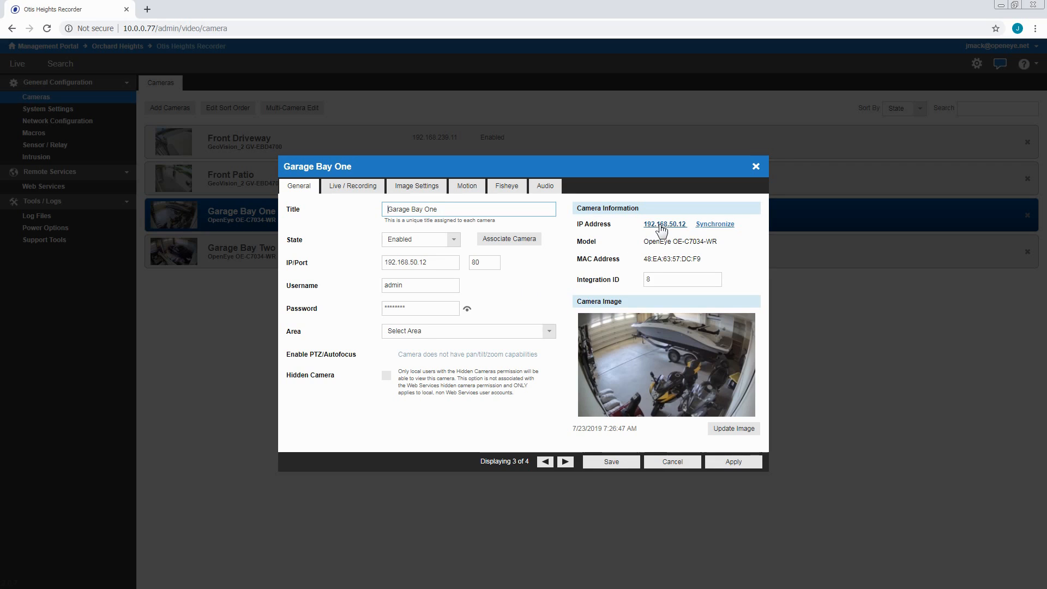
{"action": "mouse_move", "coordinate": [661, 227]}
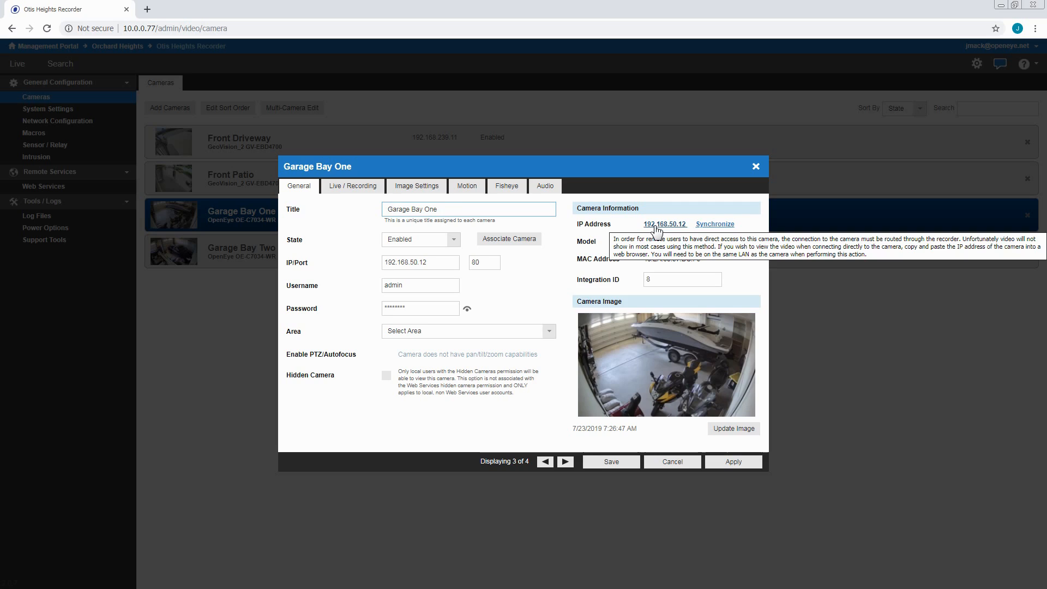
{"action": "left_click", "coordinate": [353, 186]}
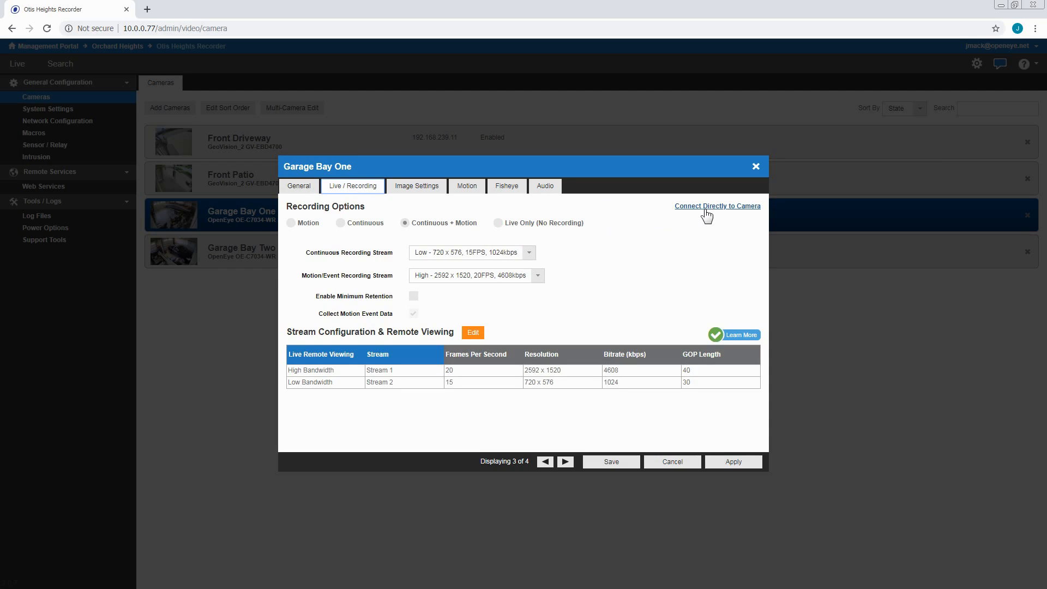
{"action": "left_click", "coordinate": [425, 187]}
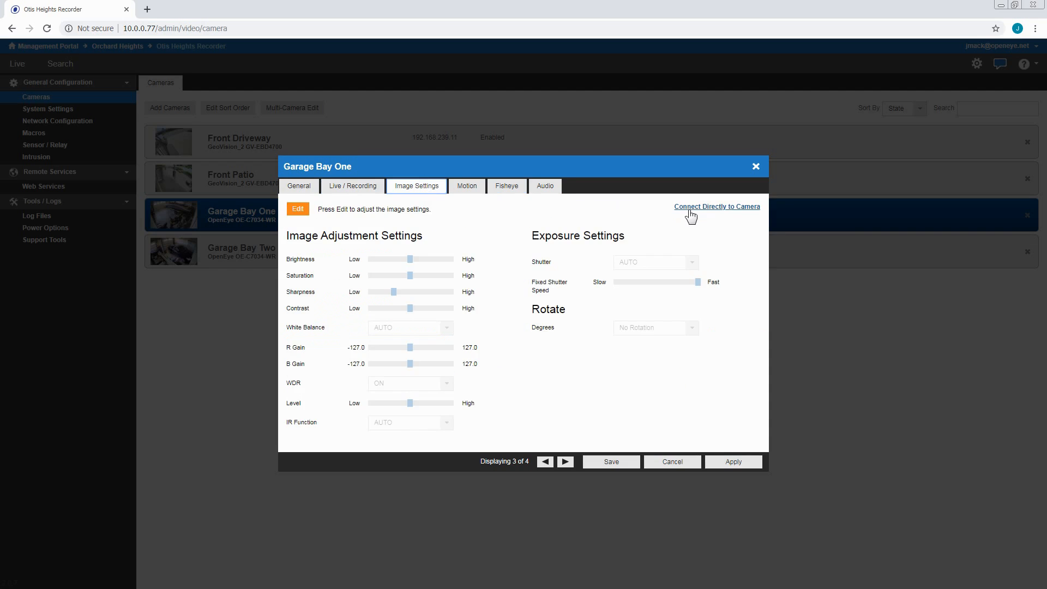
{"action": "left_click", "coordinate": [299, 186]}
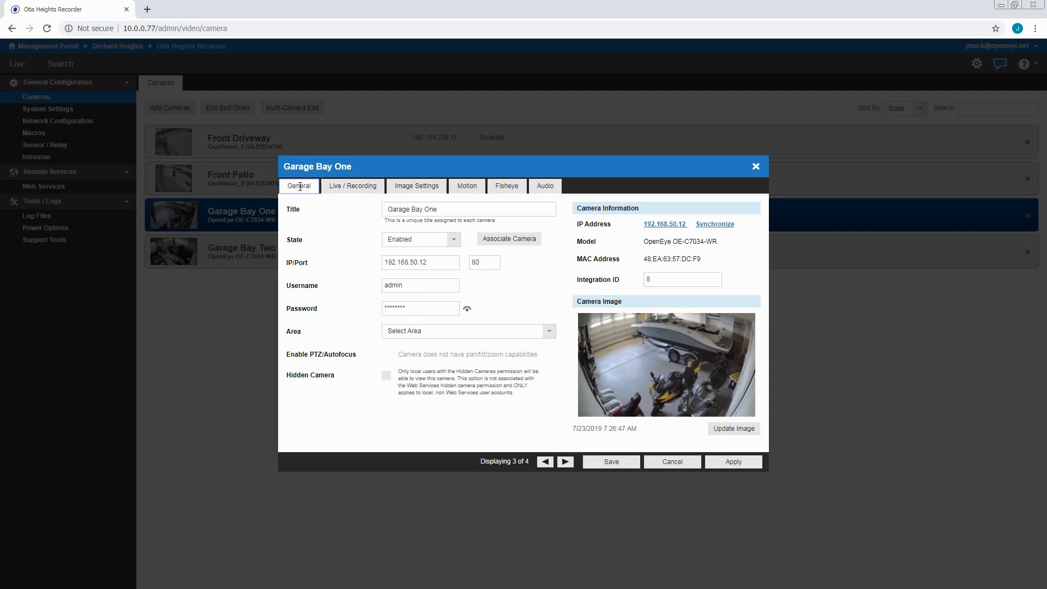
- Connect directly to the Garage Bay One camera and log in with the saved credentials, dismissing the weak password warning
{"action": "left_click", "coordinate": [661, 226]}
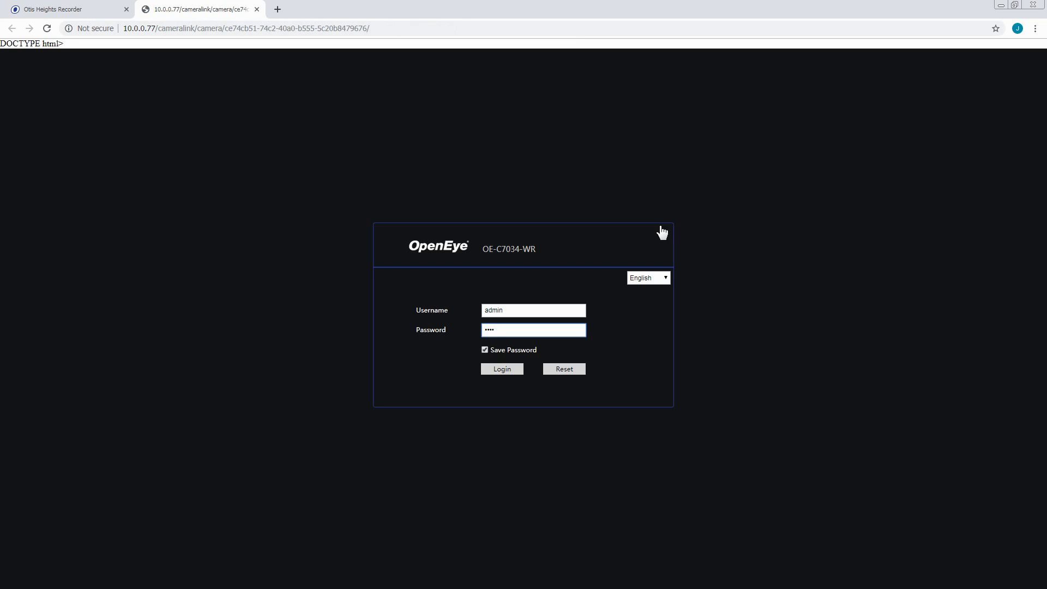
{"action": "left_click", "coordinate": [492, 374]}
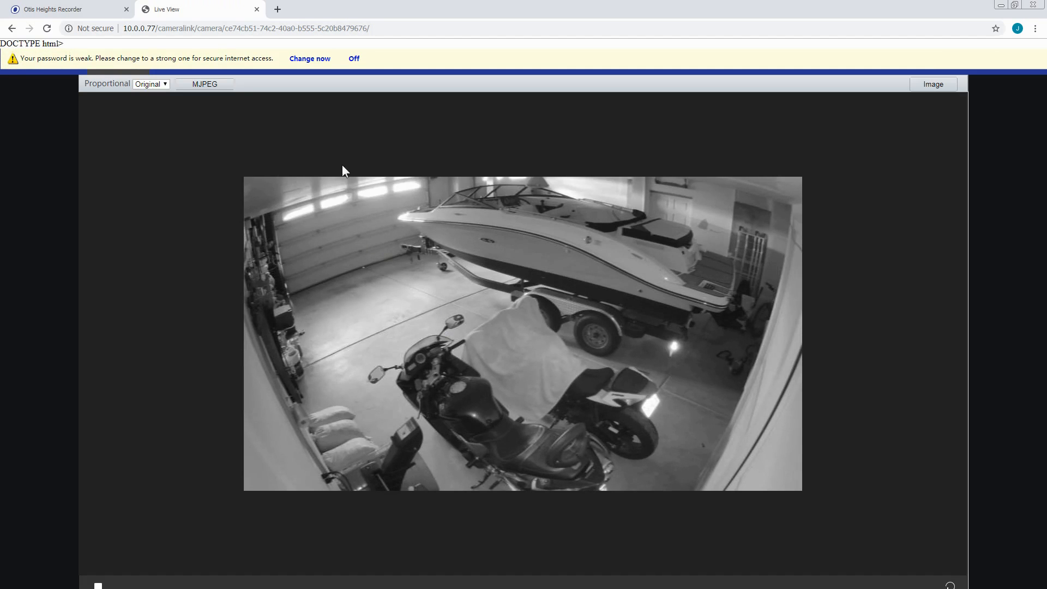
{"action": "left_click", "coordinate": [354, 60]}
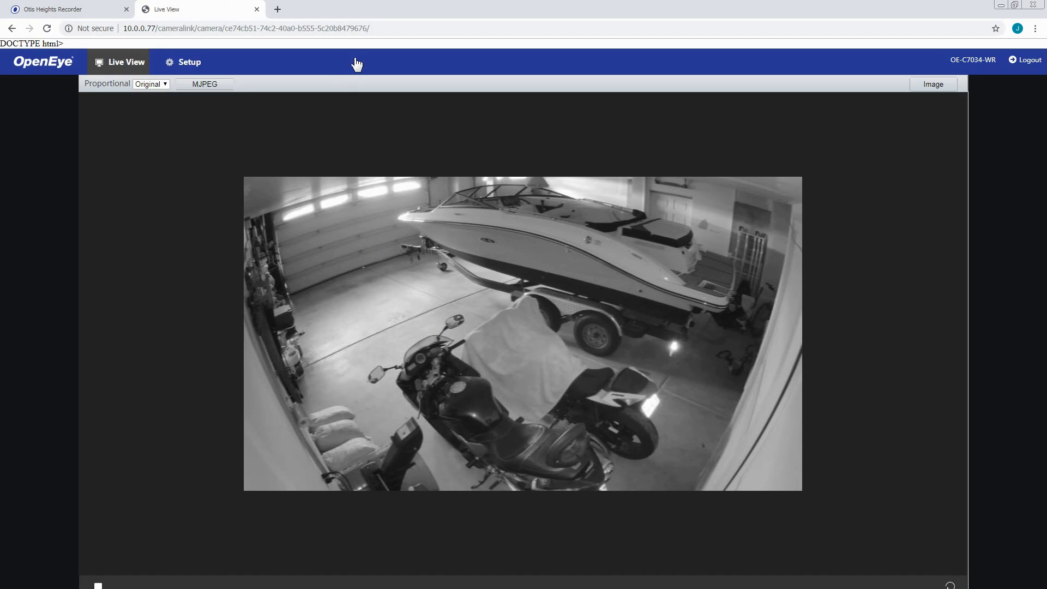
- Configure the alarm type of Alarm Input 1 in the camera's event settings and save
{"action": "left_click", "coordinate": [185, 64]}
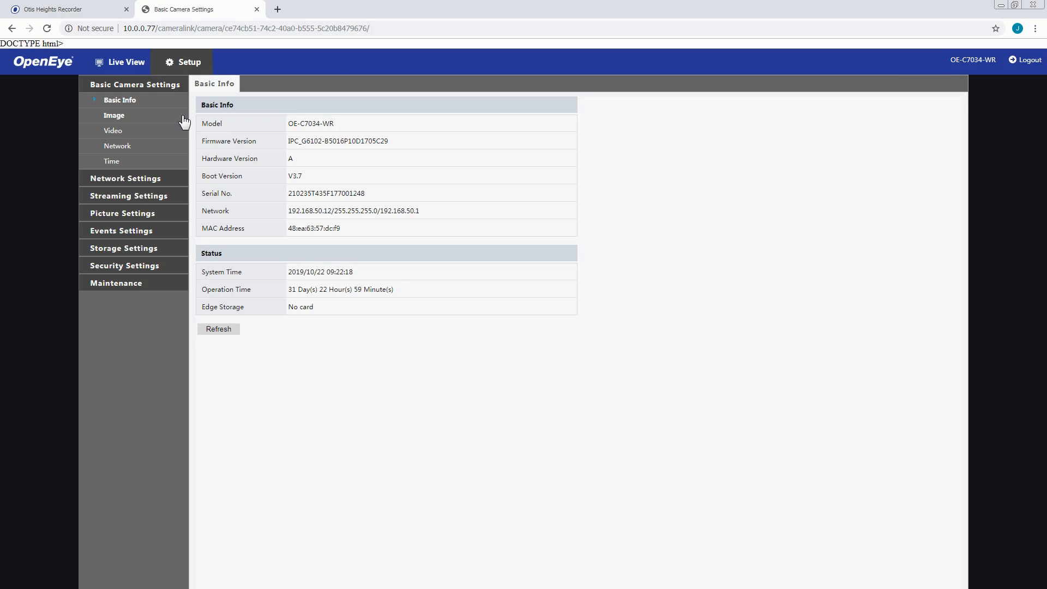
{"action": "left_click", "coordinate": [133, 236]}
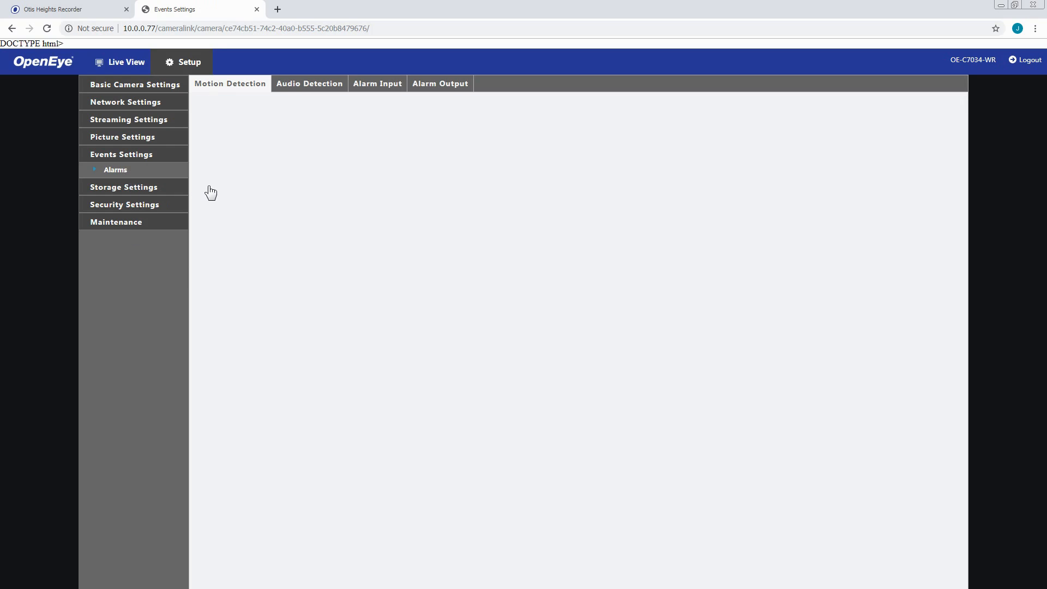
{"action": "left_click", "coordinate": [375, 89]}
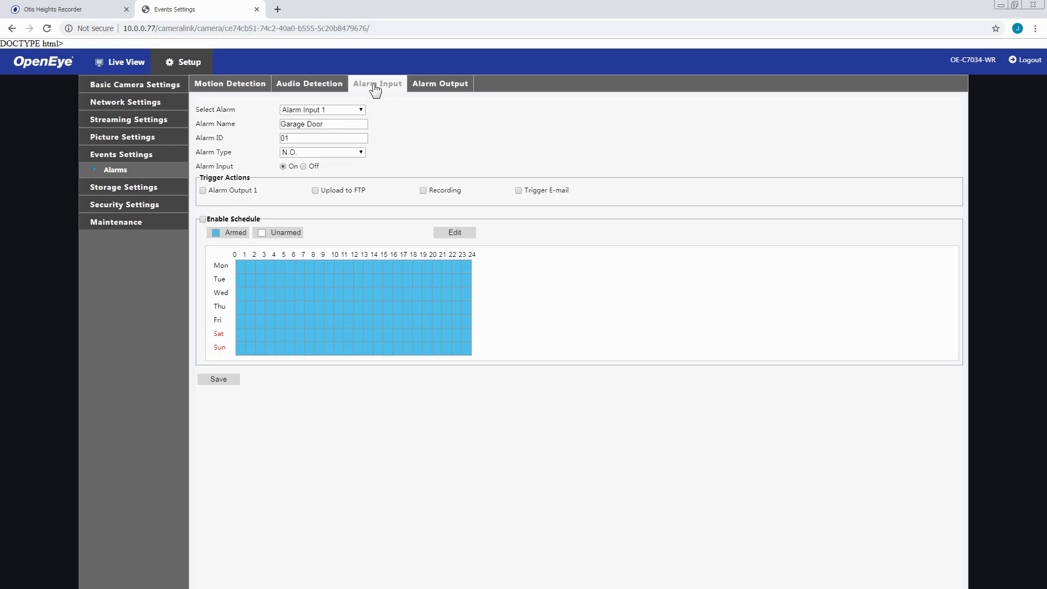
{"action": "left_click", "coordinate": [336, 111]}
{"action": "left_click", "coordinate": [335, 111]}
{"action": "left_click", "coordinate": [344, 151]}
{"action": "left_click", "coordinate": [341, 170]}
{"action": "left_click", "coordinate": [217, 380]}
- Close the camera's web page, cancel out of its recorder properties, and return to the recorder's sensor list
{"action": "left_click", "coordinate": [256, 10]}
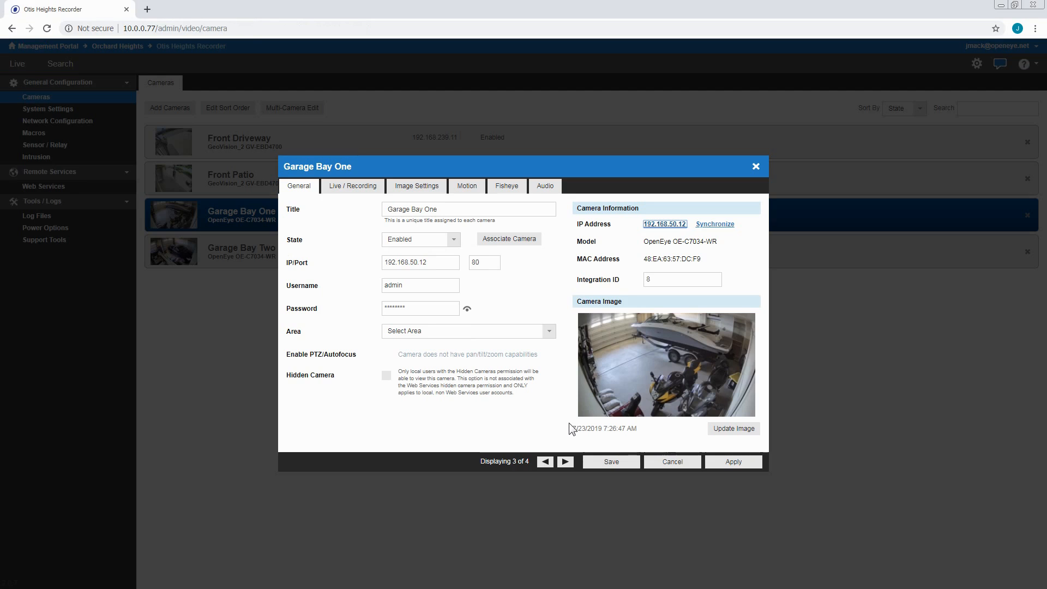
{"action": "left_click", "coordinate": [686, 466]}
{"action": "left_click", "coordinate": [69, 151]}
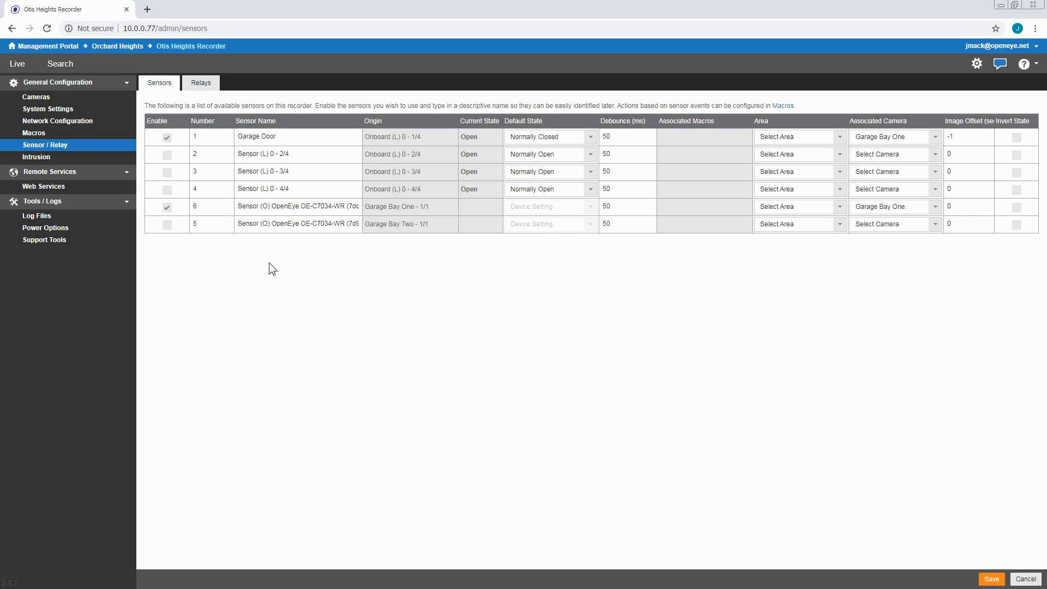
- Start a new alert rule of type Sensor Alerts for the Orchard Heights account
{"action": "left_click", "coordinate": [120, 46]}
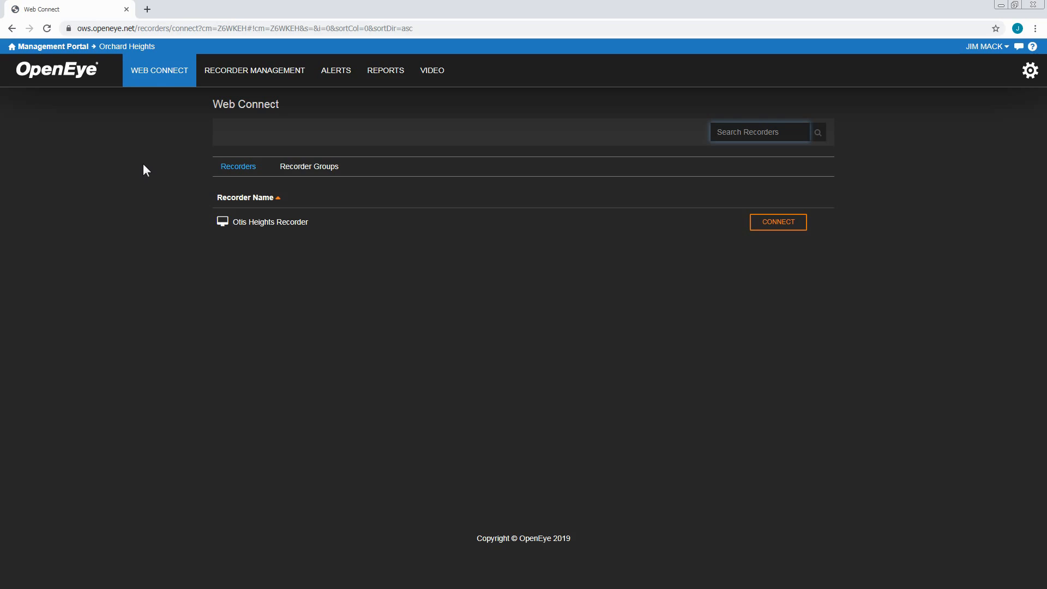
{"action": "mouse_move", "coordinate": [344, 77]}
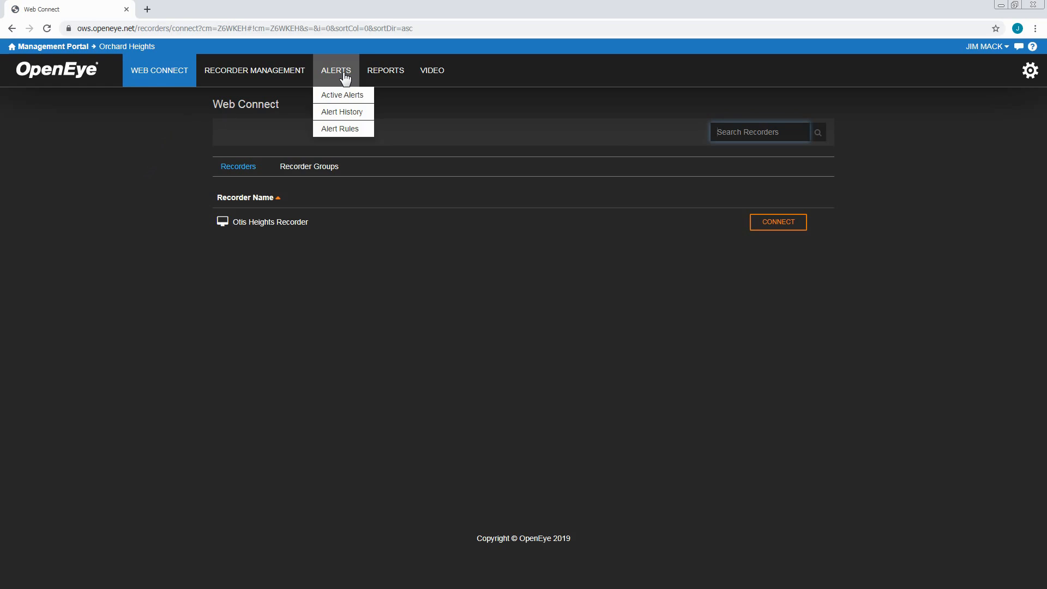
{"action": "left_click", "coordinate": [351, 130]}
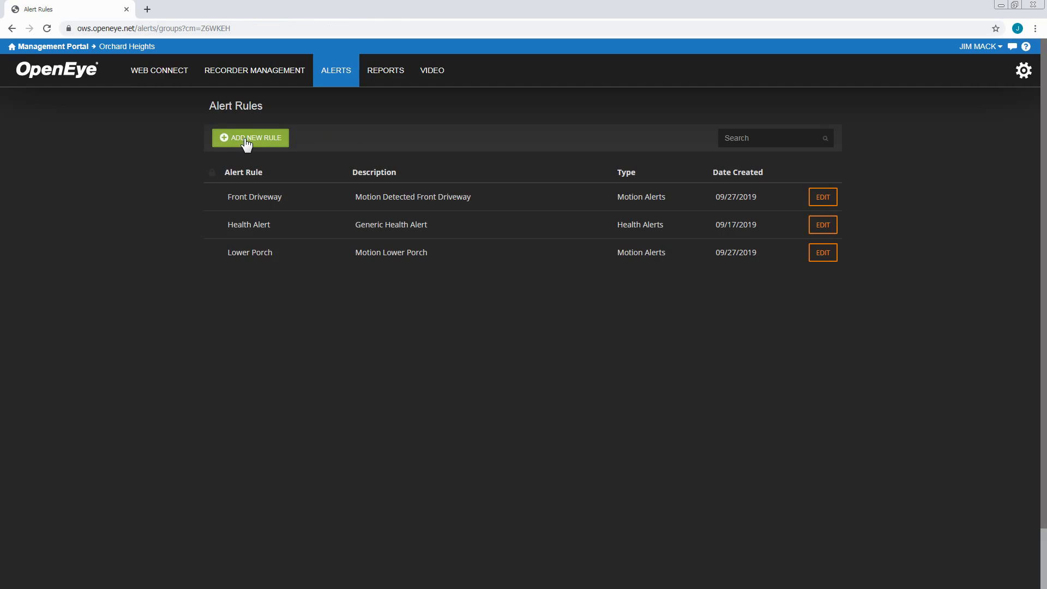
{"action": "left_click", "coordinate": [283, 143]}
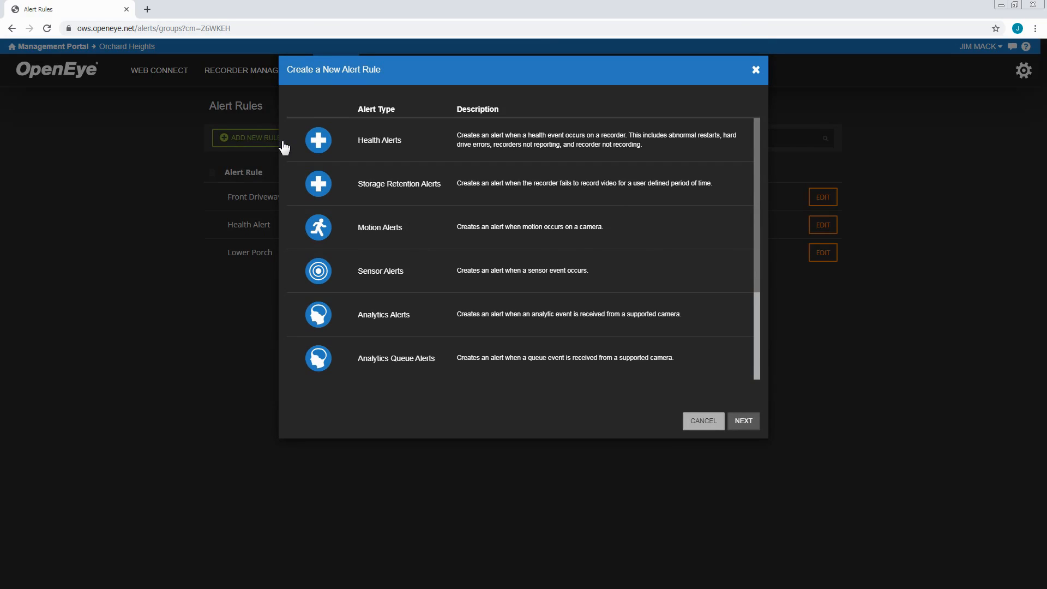
{"action": "left_click", "coordinate": [432, 273]}
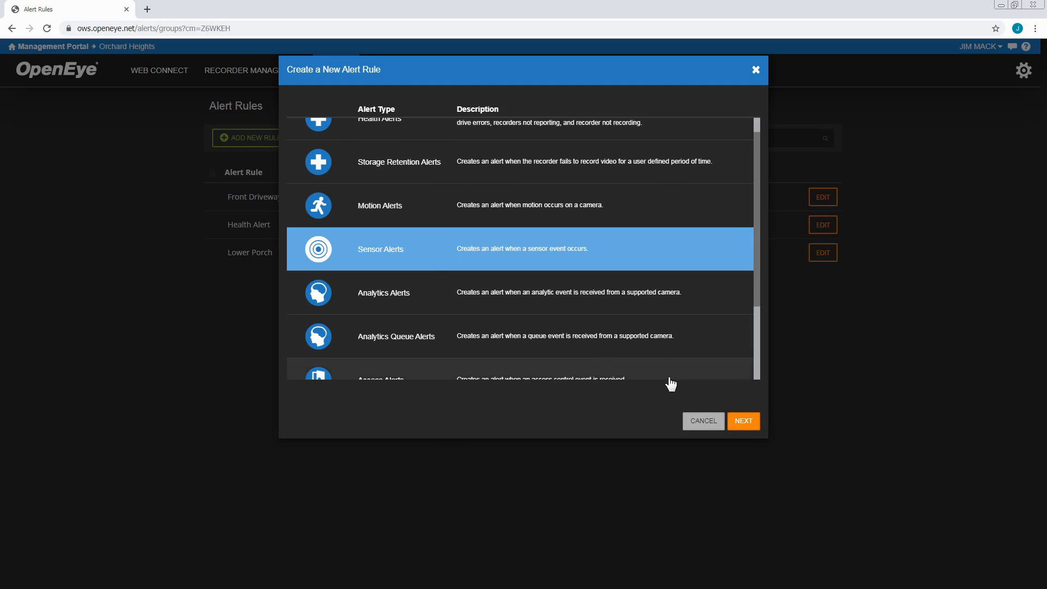
{"action": "left_click", "coordinate": [742, 424]}
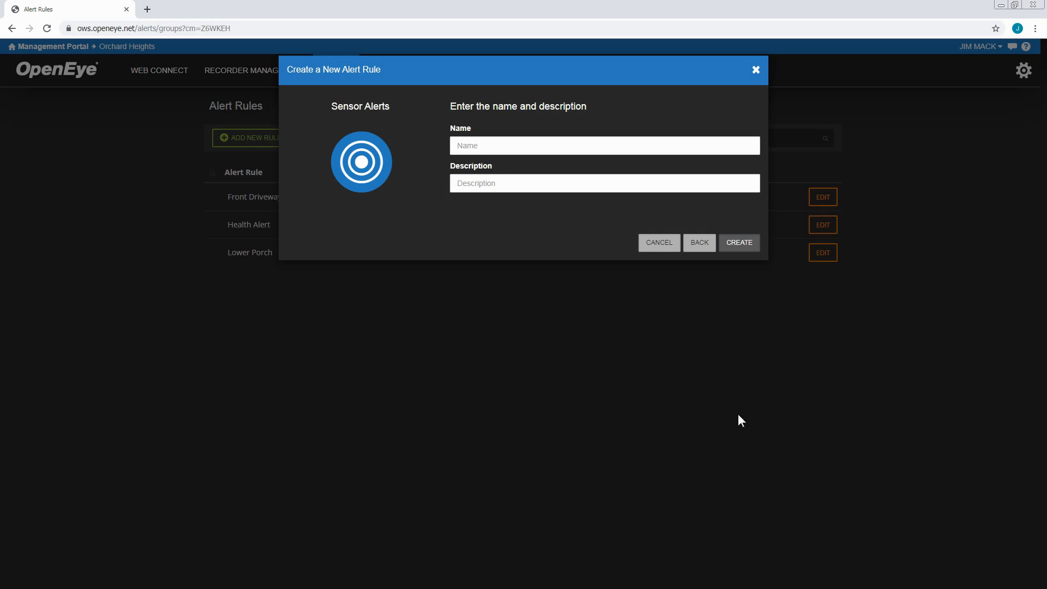
- Create the rule with the name Garage Door Opening and the description Garage Door Sensor Alert
{"action": "left_click", "coordinate": [477, 145]}
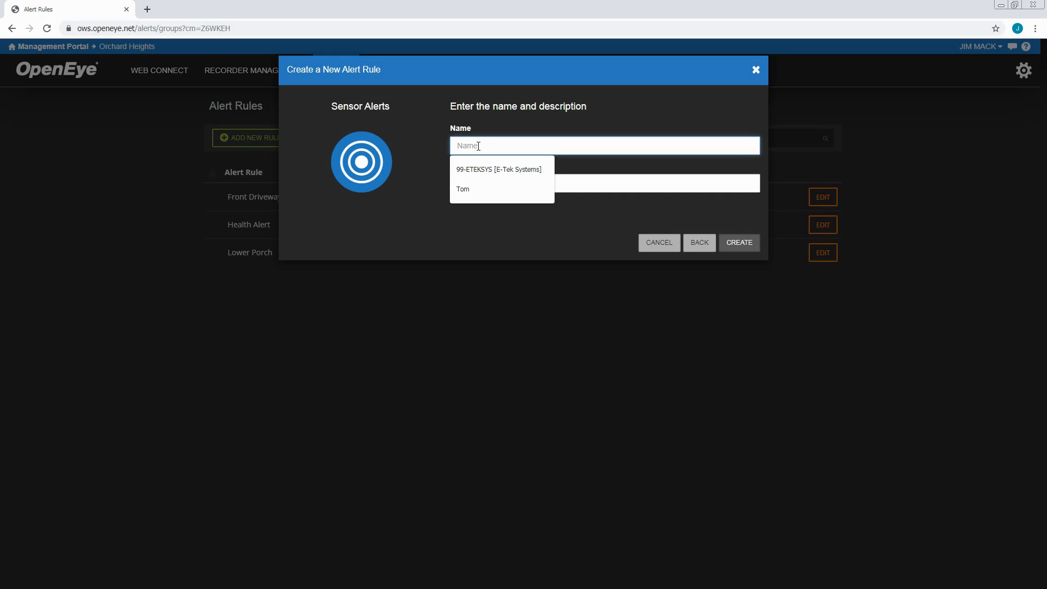
{"action": "type", "text": "Garage "}
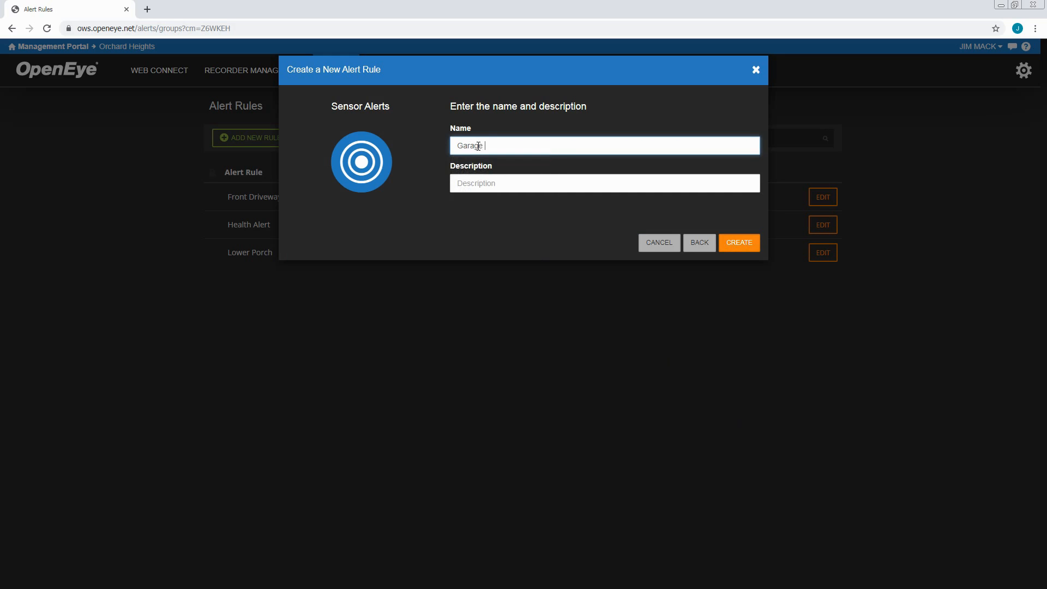
{"action": "type", "text": "Door Opening"}
{"action": "key", "text": "Tab"}
{"action": "type", "text": "Garage Door Sensor Alert"}
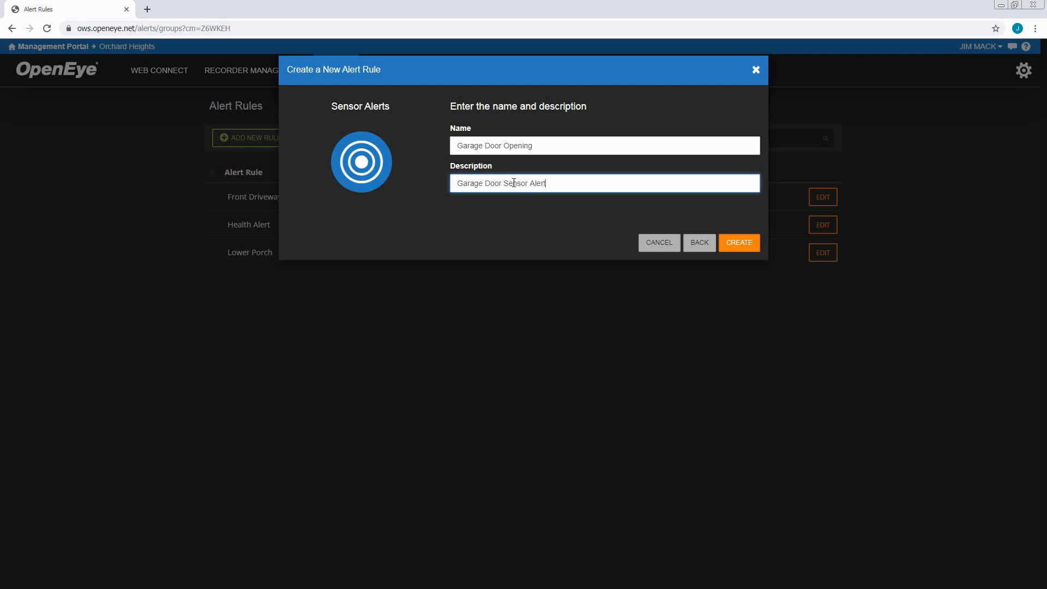
{"action": "left_click", "coordinate": [740, 244]}
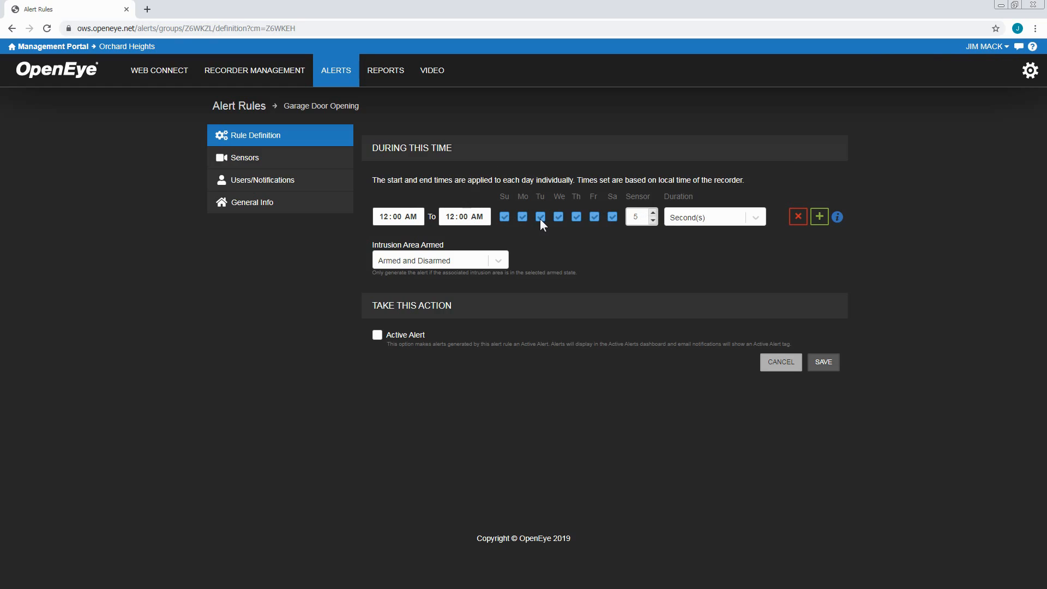
- Set the rule's sensor duration to 2 seconds
{"action": "left_click", "coordinate": [653, 220]}
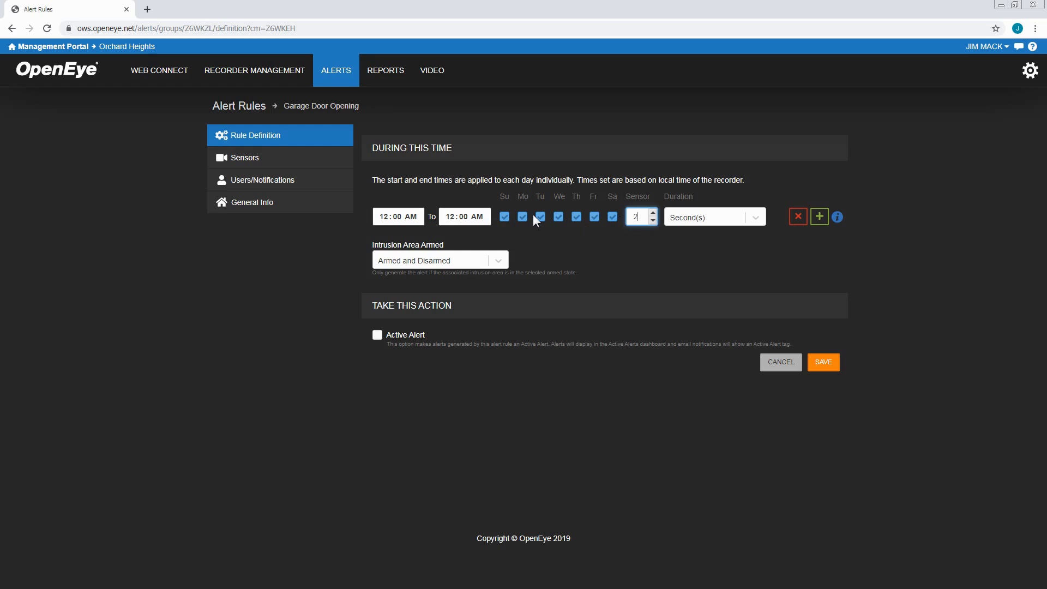
{"action": "left_click", "coordinate": [503, 217]}
{"action": "left_click", "coordinate": [595, 216]}
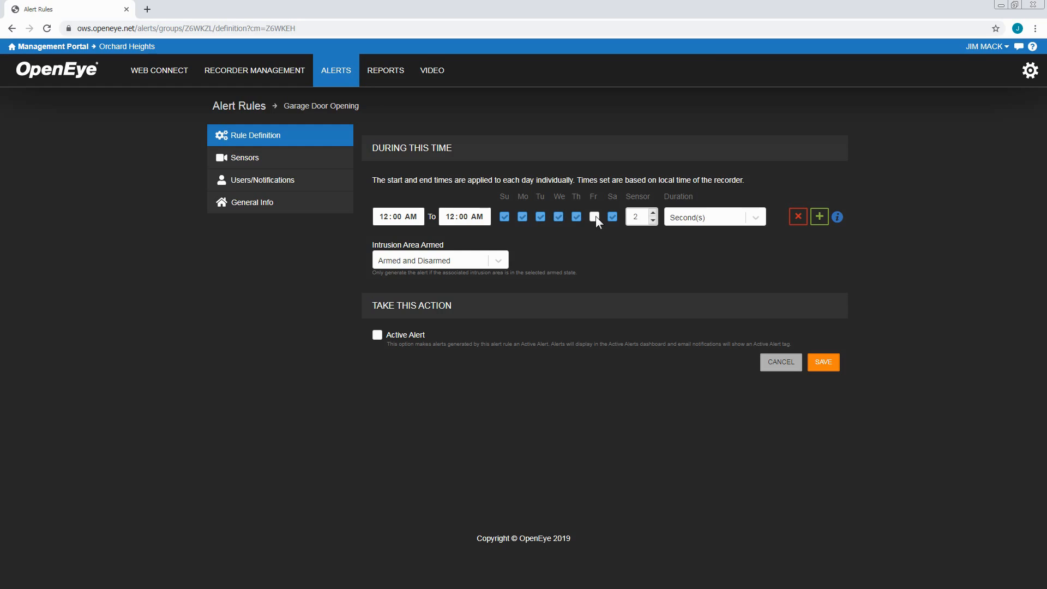
{"action": "left_click", "coordinate": [819, 216]}
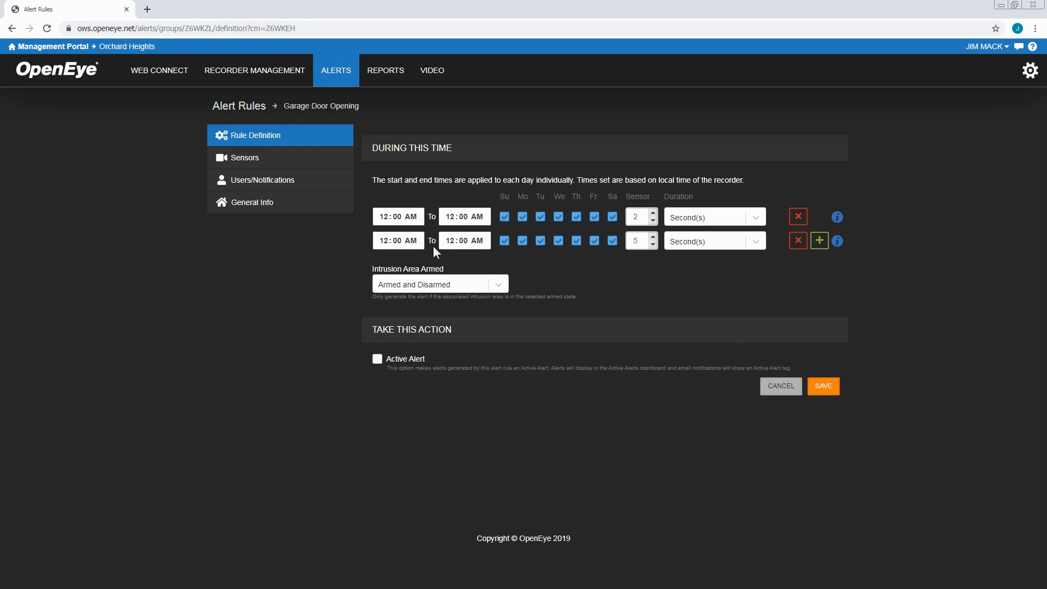
{"action": "left_click", "coordinate": [798, 240]}
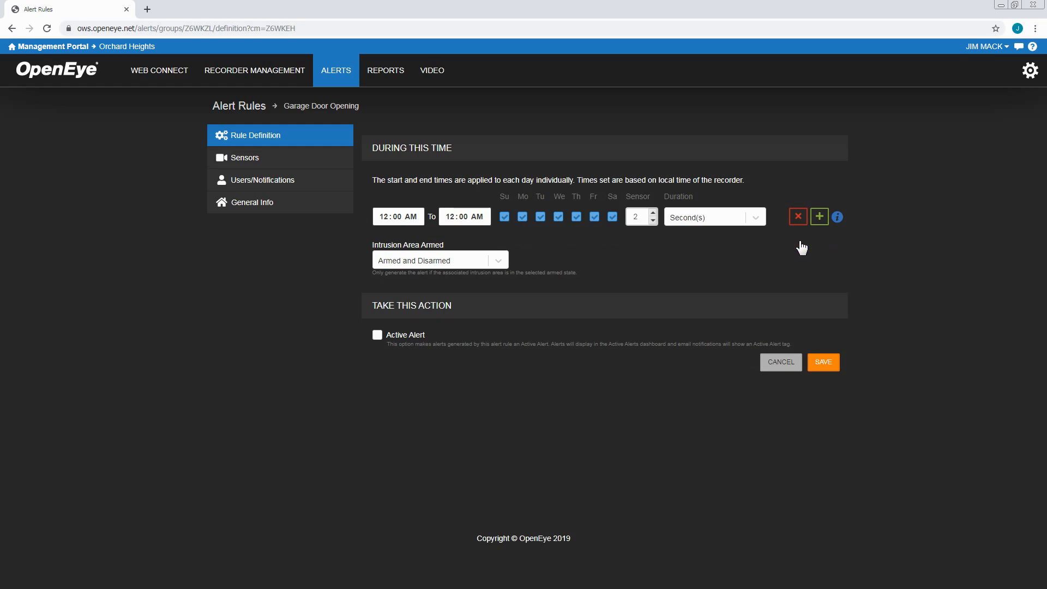
- Check the intrusion area arming options, keep Armed and Disarmed, and save the rule definition
{"action": "left_click", "coordinate": [440, 259]}
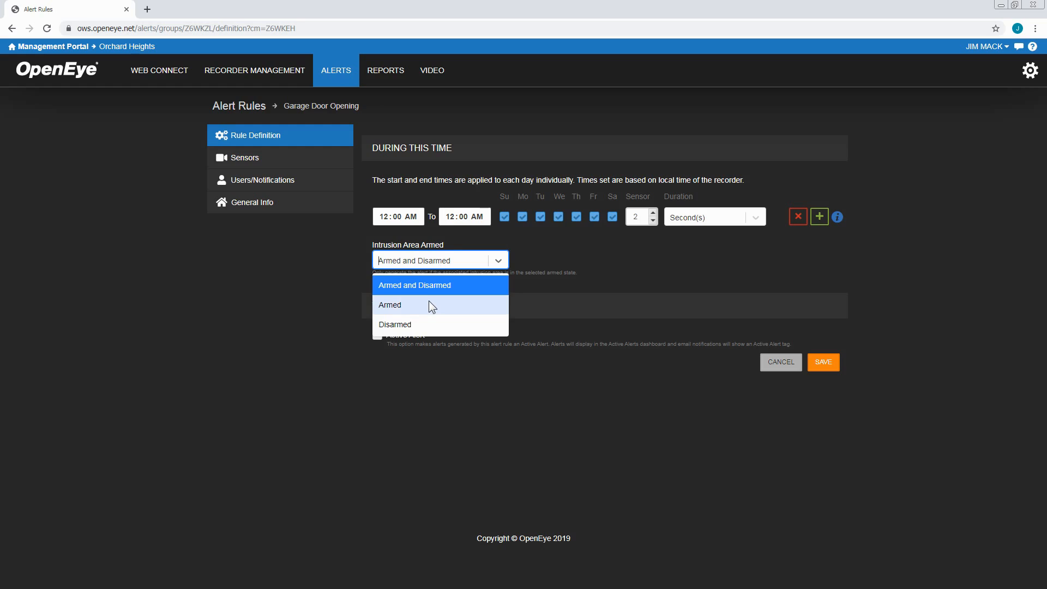
{"action": "left_click", "coordinate": [277, 255]}
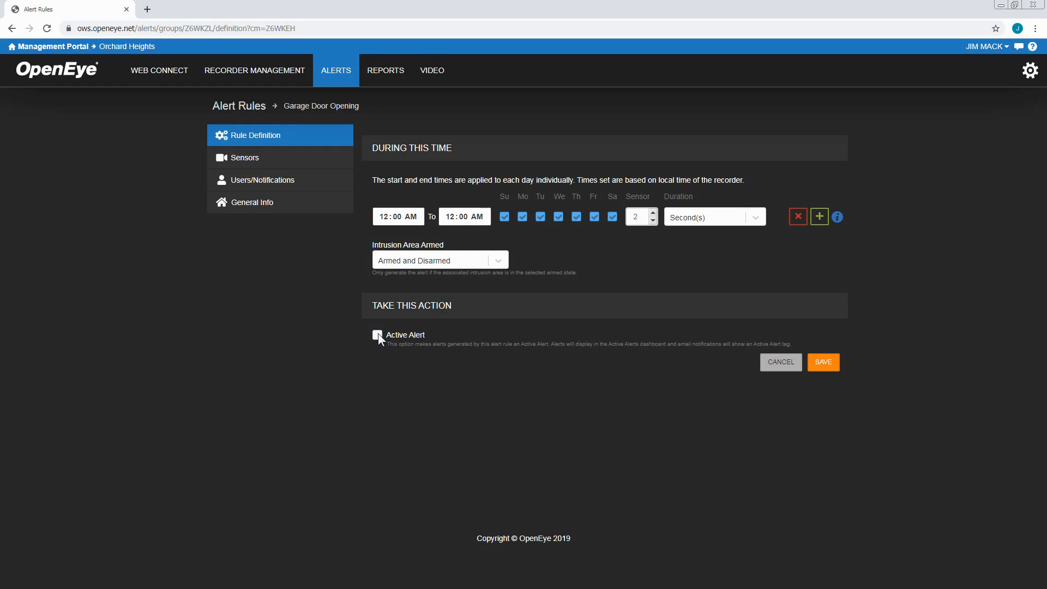
{"action": "left_click", "coordinate": [823, 362]}
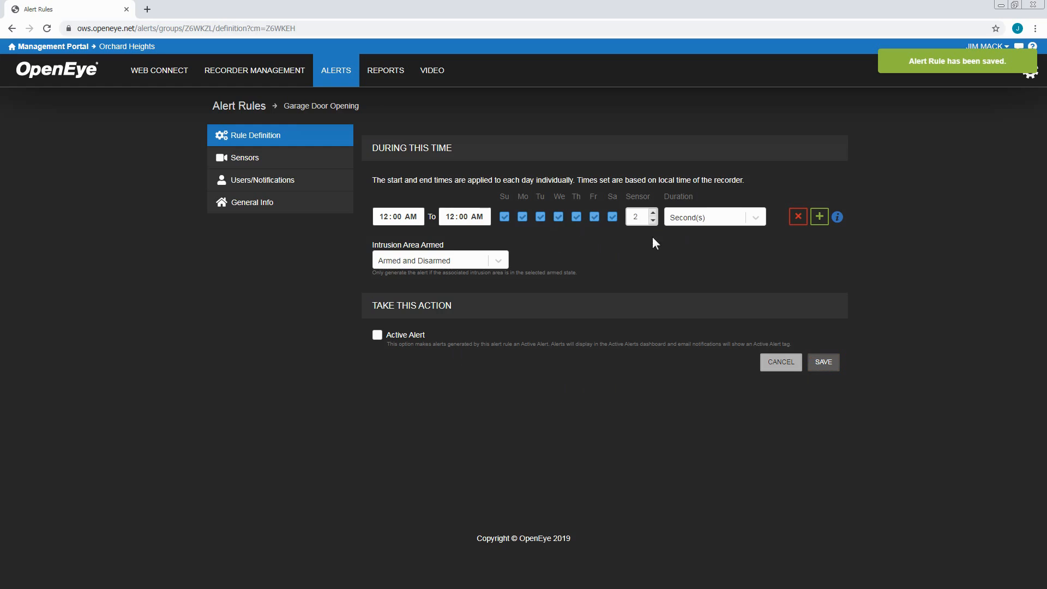
- Add the Garage Door sensor from Otis Heights Recorder to the alert rule
{"action": "left_click", "coordinate": [272, 161]}
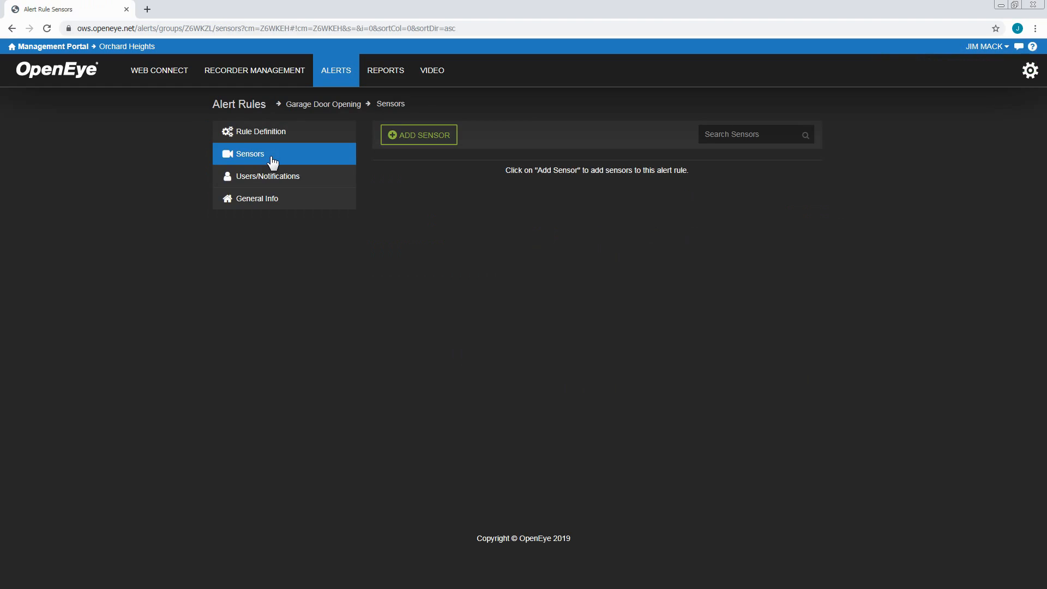
{"action": "left_click", "coordinate": [411, 140]}
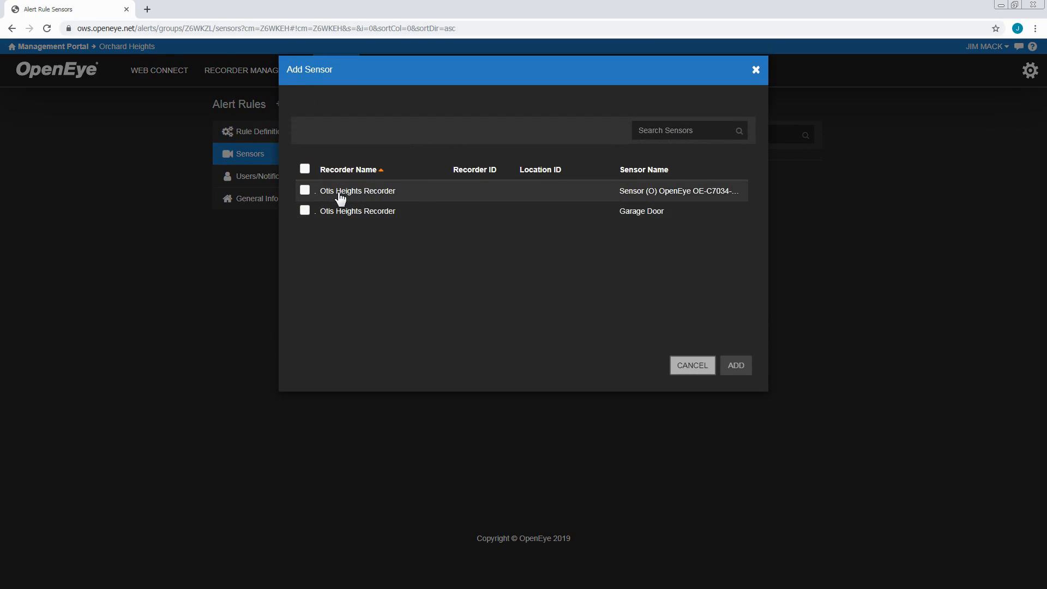
{"action": "left_click", "coordinate": [307, 211]}
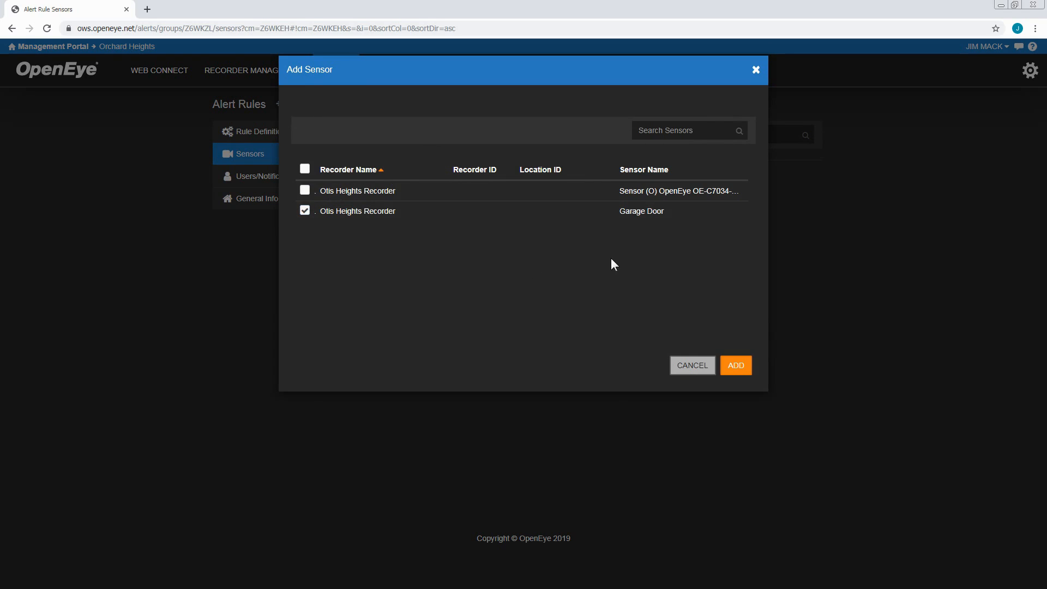
{"action": "left_click", "coordinate": [736, 366]}
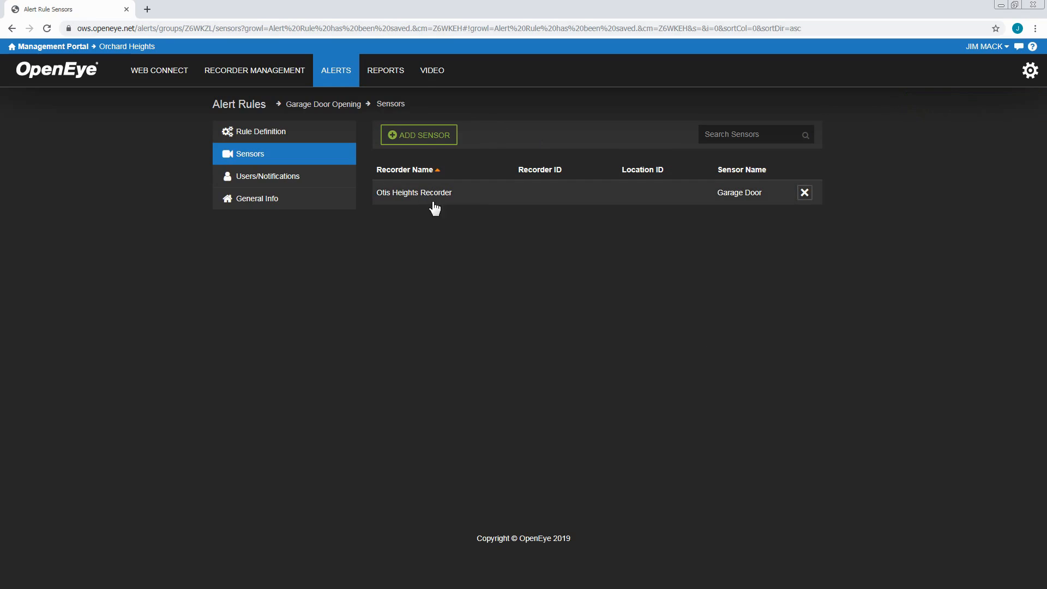
- Enable email and push notifications for the user already listed on the alert rule
{"action": "left_click", "coordinate": [297, 180]}
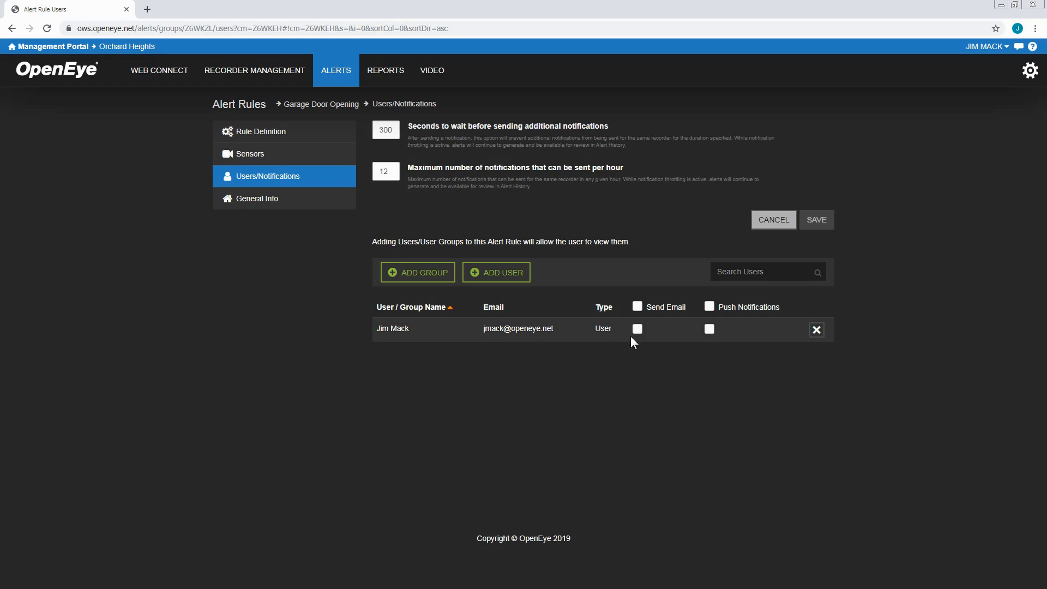
{"action": "left_click", "coordinate": [709, 328]}
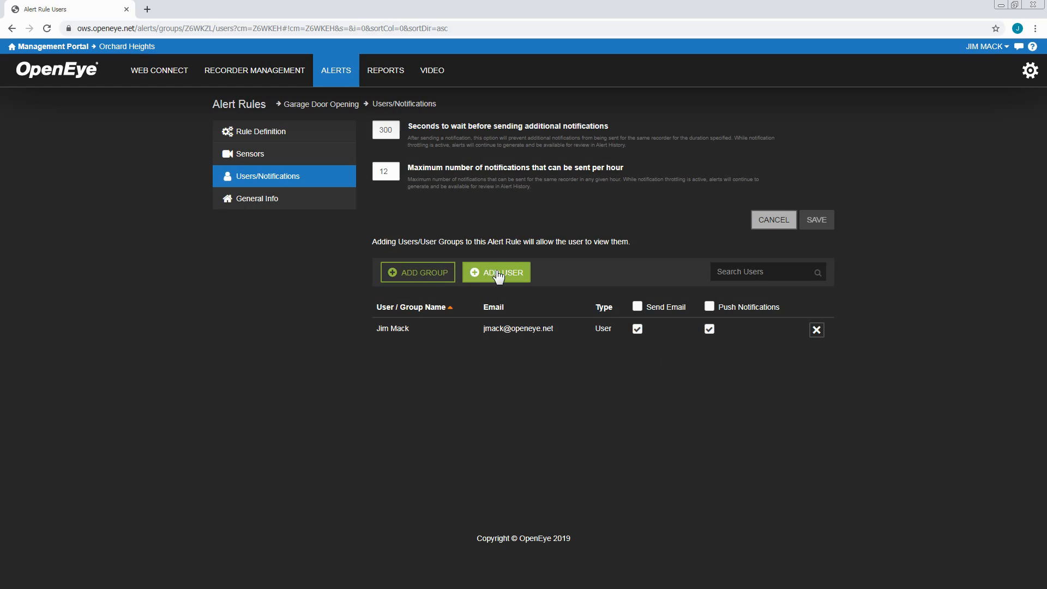
- Add the Internal Support user group to the rule and enable push notifications for it
{"action": "left_click", "coordinate": [412, 273]}
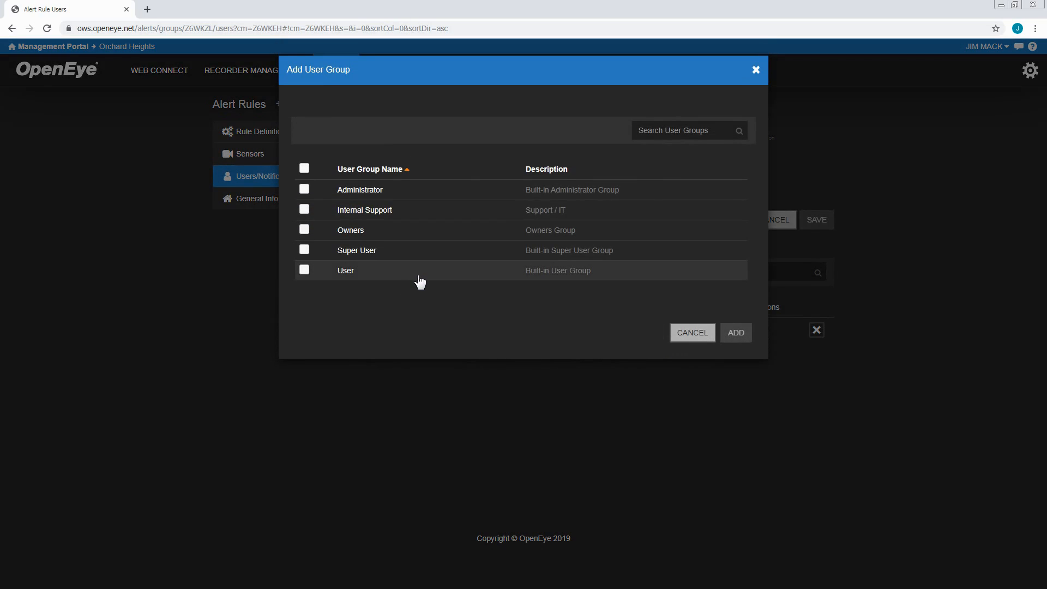
{"action": "left_click", "coordinate": [305, 209]}
{"action": "left_click", "coordinate": [732, 334]}
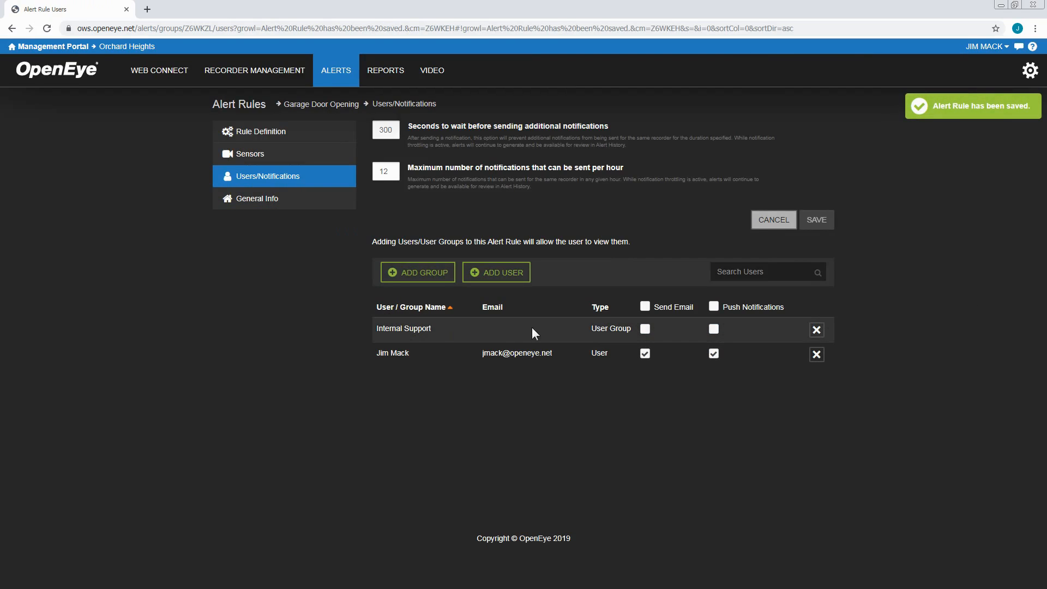
{"action": "left_click", "coordinate": [713, 328]}
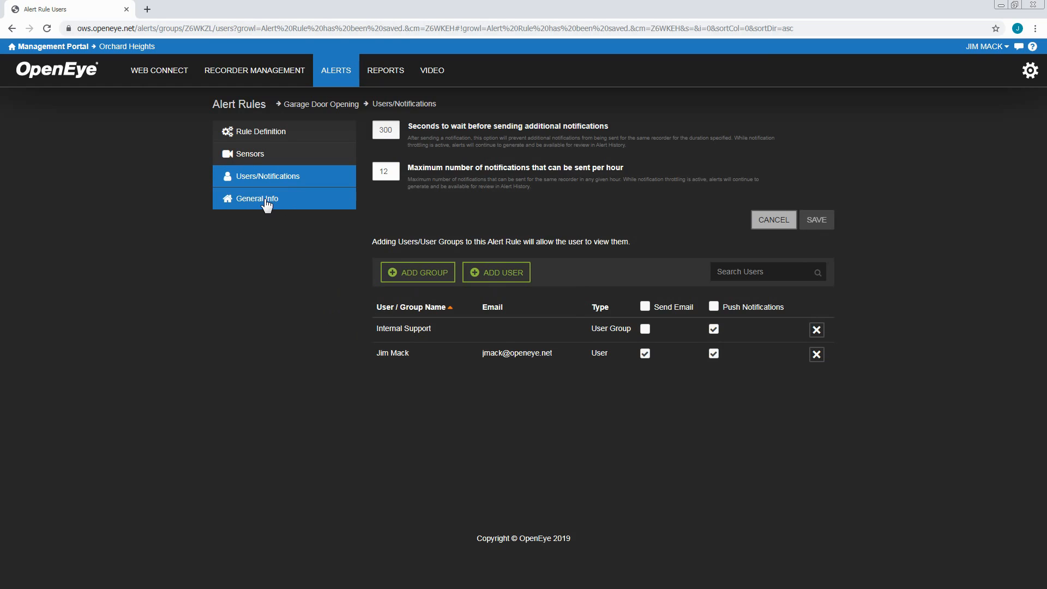
- Review the rule's general info, users and notifications, sensors, and rule definition
{"action": "left_click", "coordinate": [267, 206]}
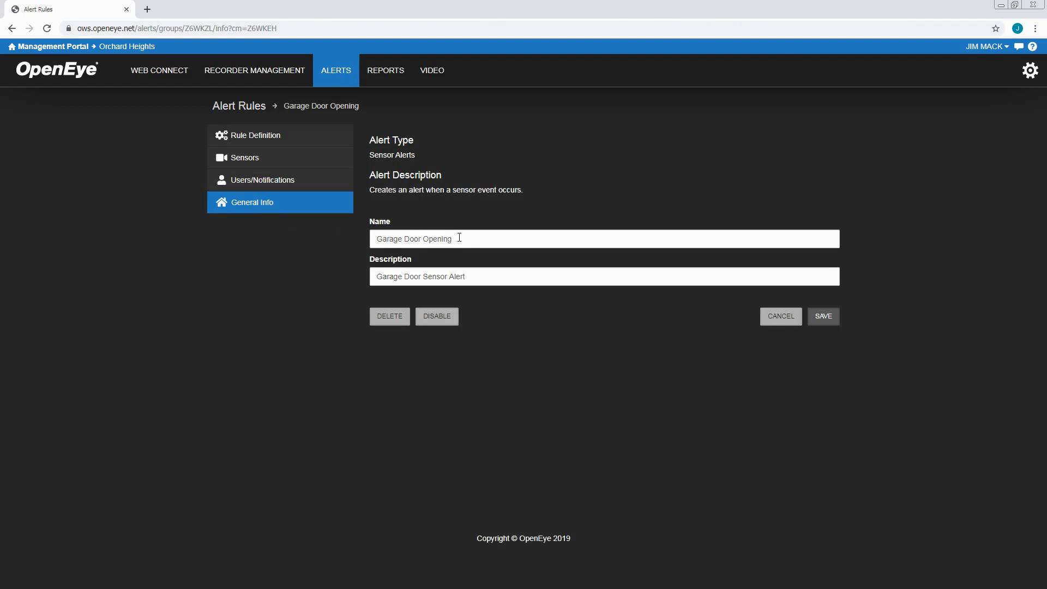
{"action": "left_click", "coordinate": [229, 185]}
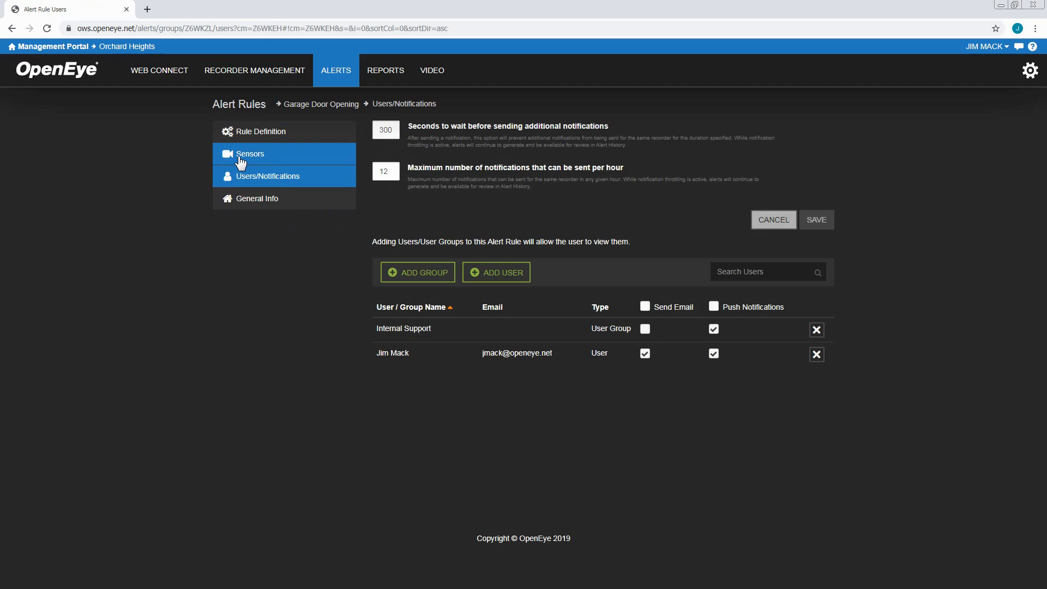
{"action": "left_click", "coordinate": [245, 163]}
{"action": "left_click", "coordinate": [263, 137]}
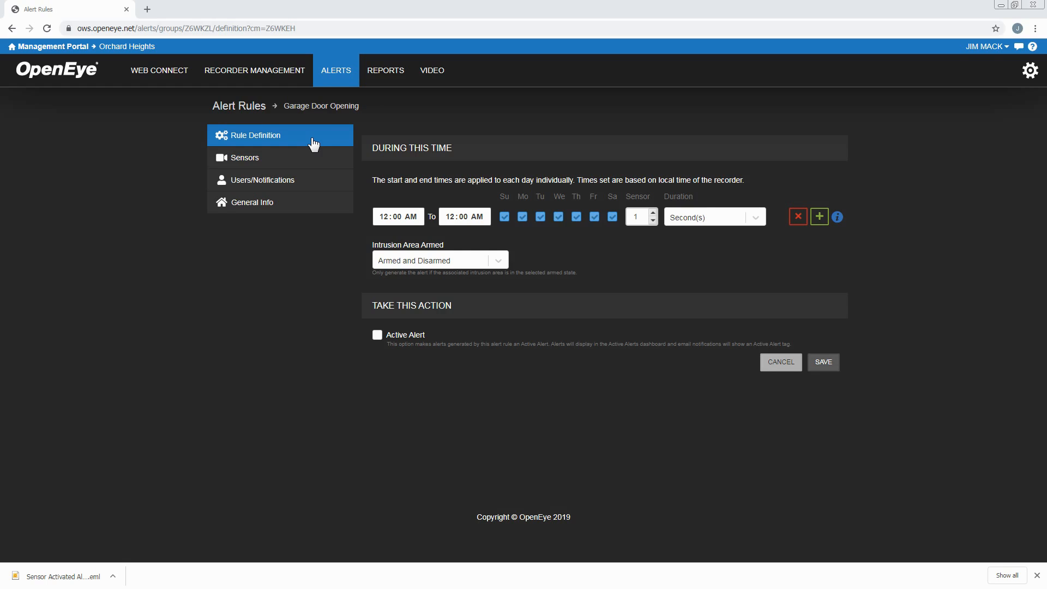
- Open the alert history and filter it by the Sensor Alerts alert type
{"action": "left_click", "coordinate": [344, 71]}
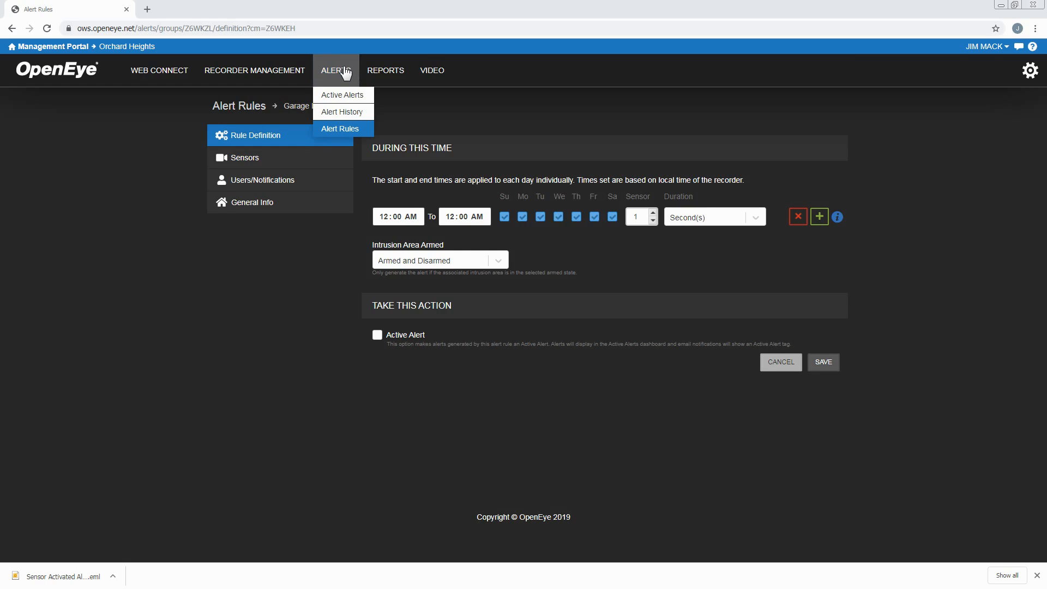
{"action": "left_click", "coordinate": [362, 114]}
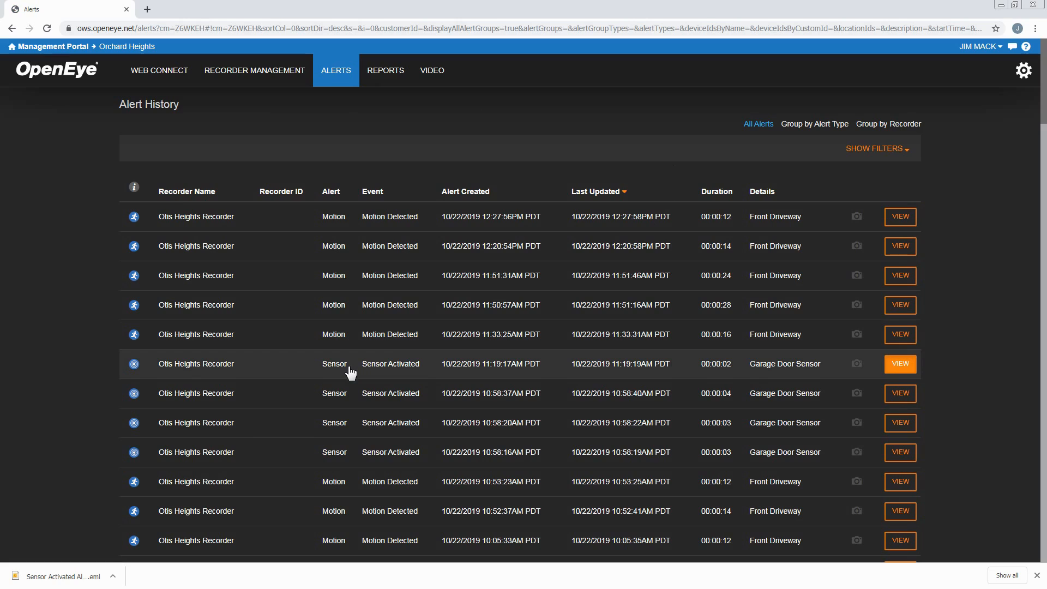
{"action": "left_click", "coordinate": [884, 153]}
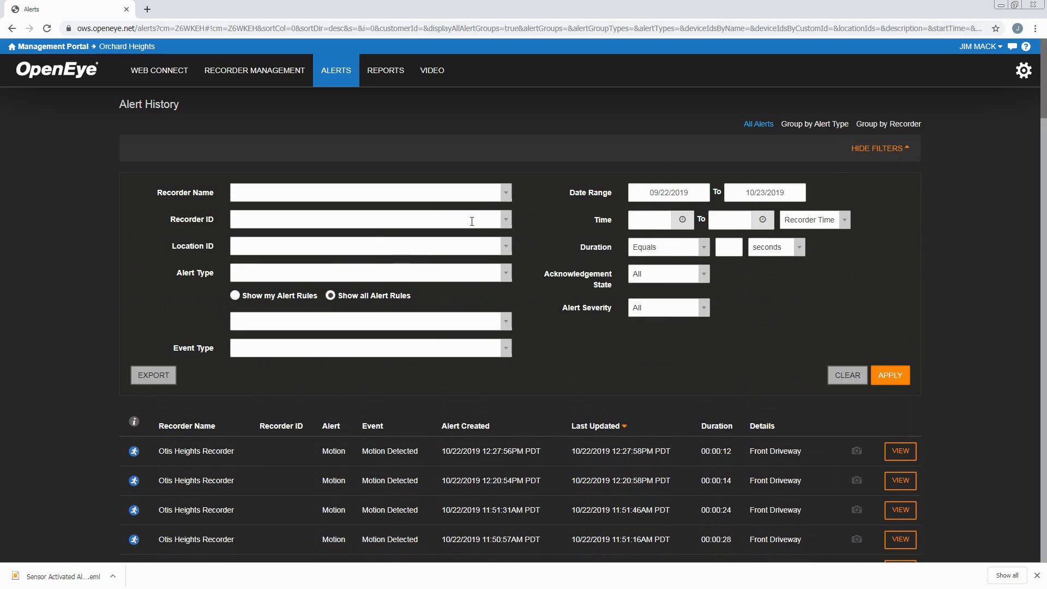
{"action": "left_click", "coordinate": [507, 278]}
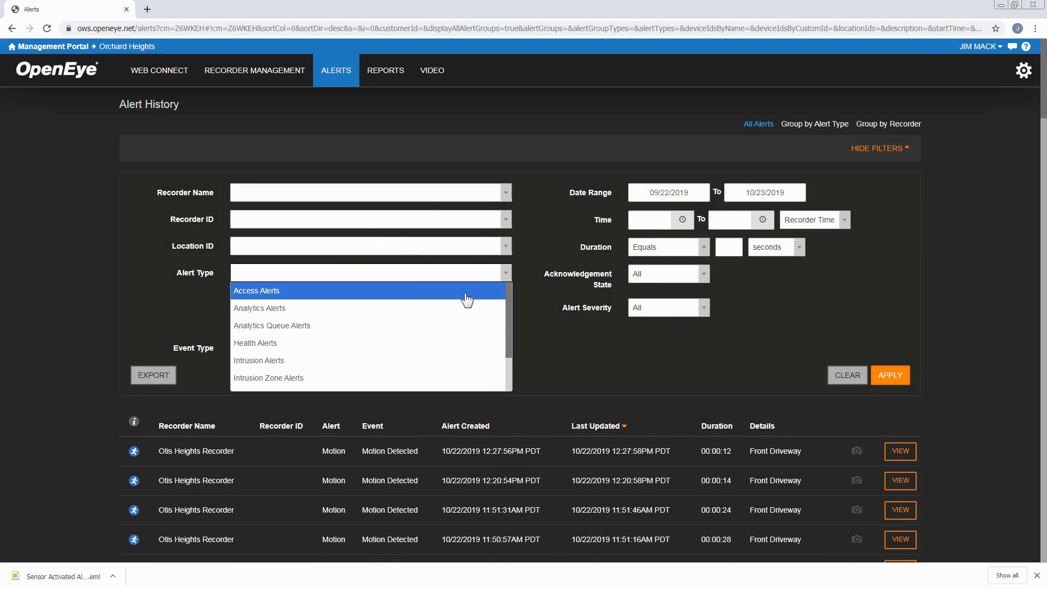
{"action": "scroll", "coordinate": [444, 330], "scroll_direction": "down", "scroll_amount": 2}
{"action": "left_click", "coordinate": [315, 365]}
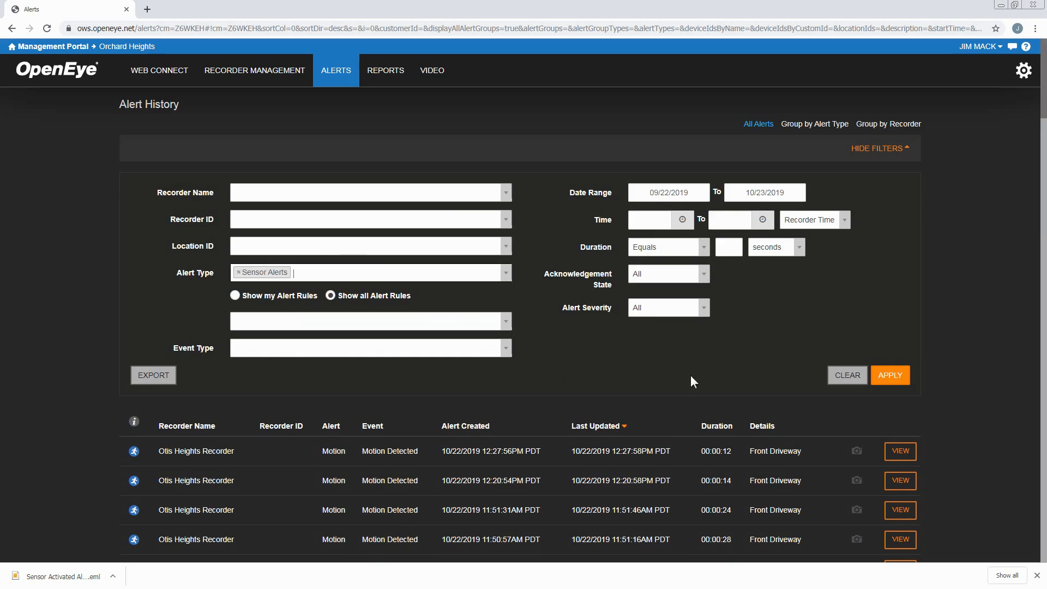
{"action": "left_click", "coordinate": [887, 376]}
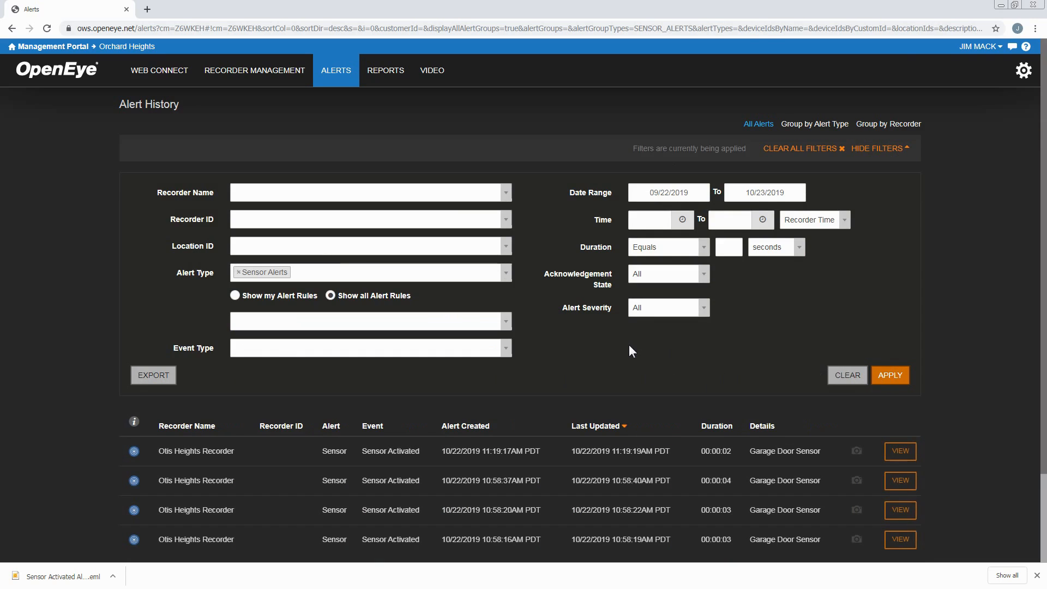
- Preview the snapshot of the most recent Garage Door Sensor alert and open the alert's details
{"action": "scroll", "coordinate": [621, 344], "scroll_direction": "down", "scroll_amount": 2}
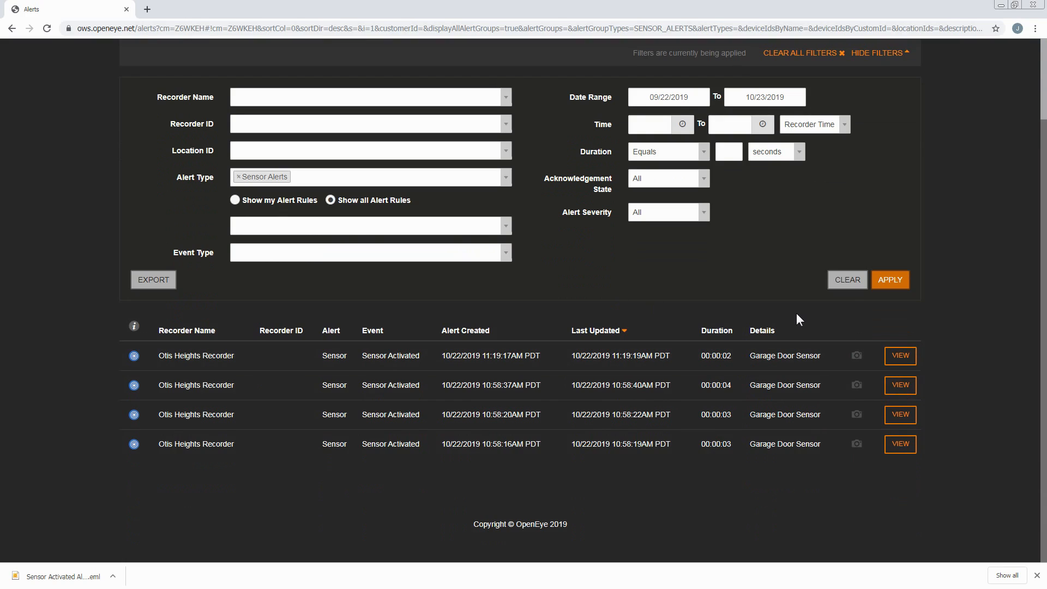
{"action": "mouse_move", "coordinate": [856, 357]}
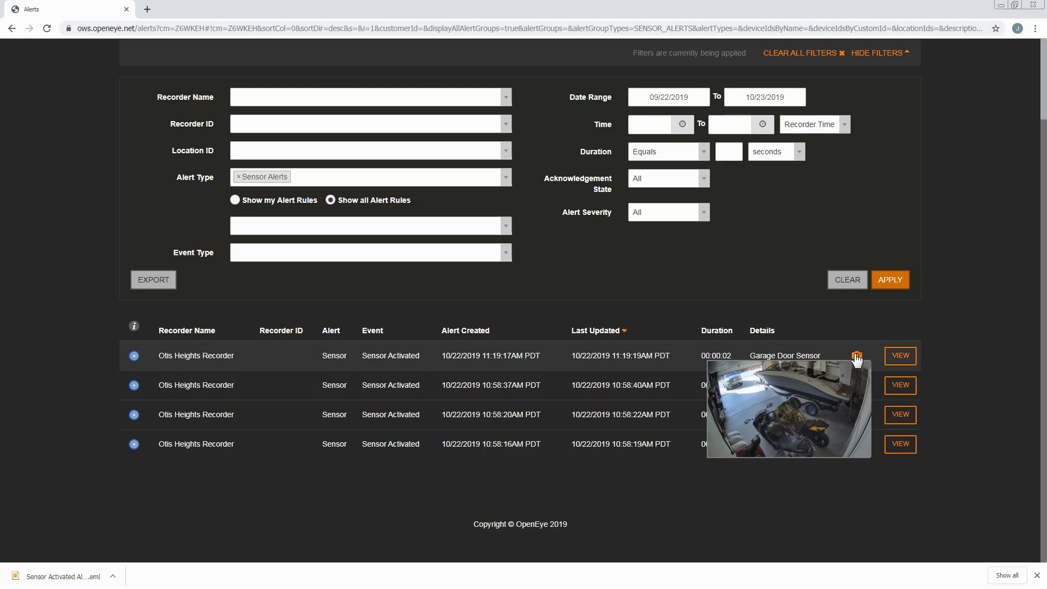
{"action": "left_click", "coordinate": [900, 357]}
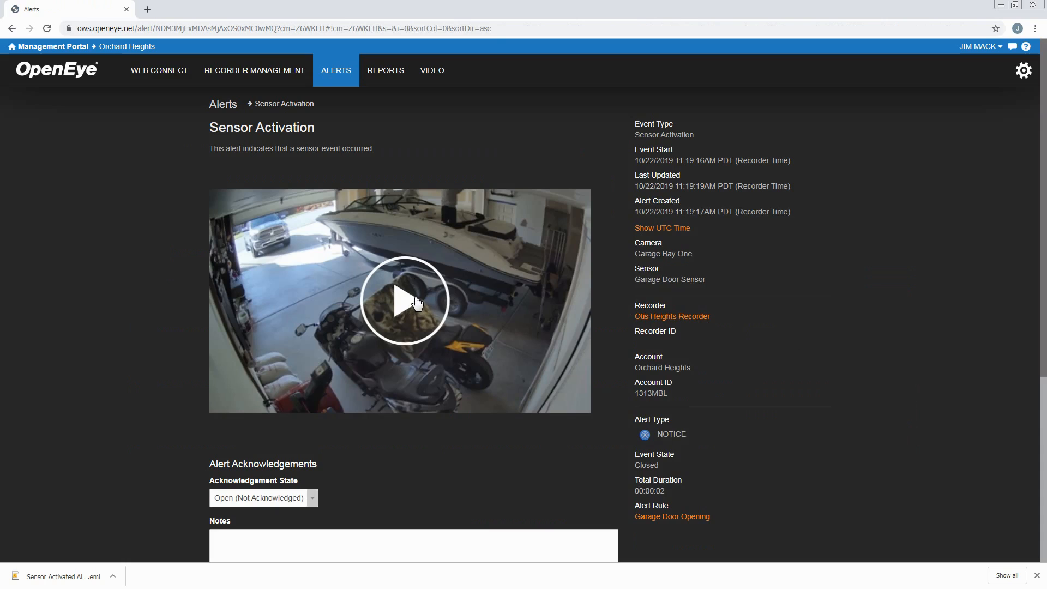
- Set the alert's acknowledgement state to Open (Acknowledged), add the note "looking into the door opening", and save it
{"action": "scroll", "coordinate": [420, 305], "scroll_direction": "down", "scroll_amount": 2}
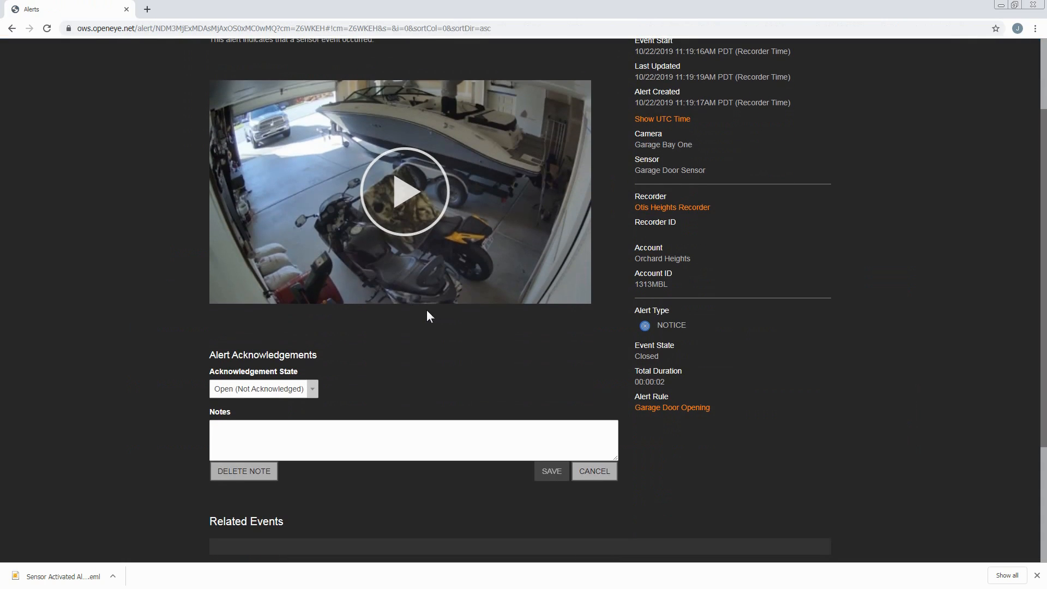
{"action": "left_click", "coordinate": [315, 391]}
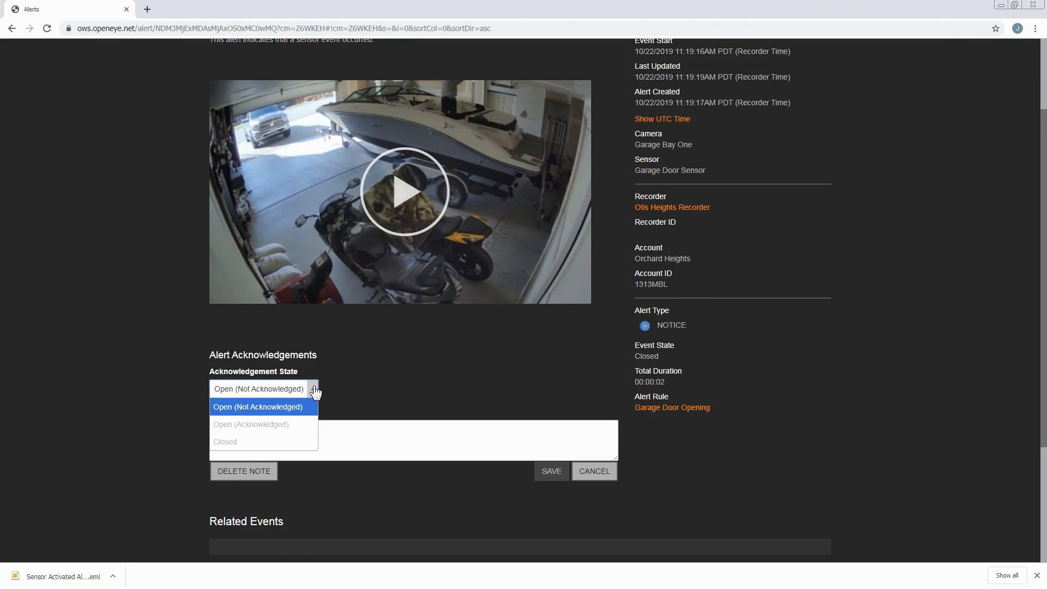
{"action": "left_click", "coordinate": [288, 425]}
{"action": "left_click", "coordinate": [277, 427]}
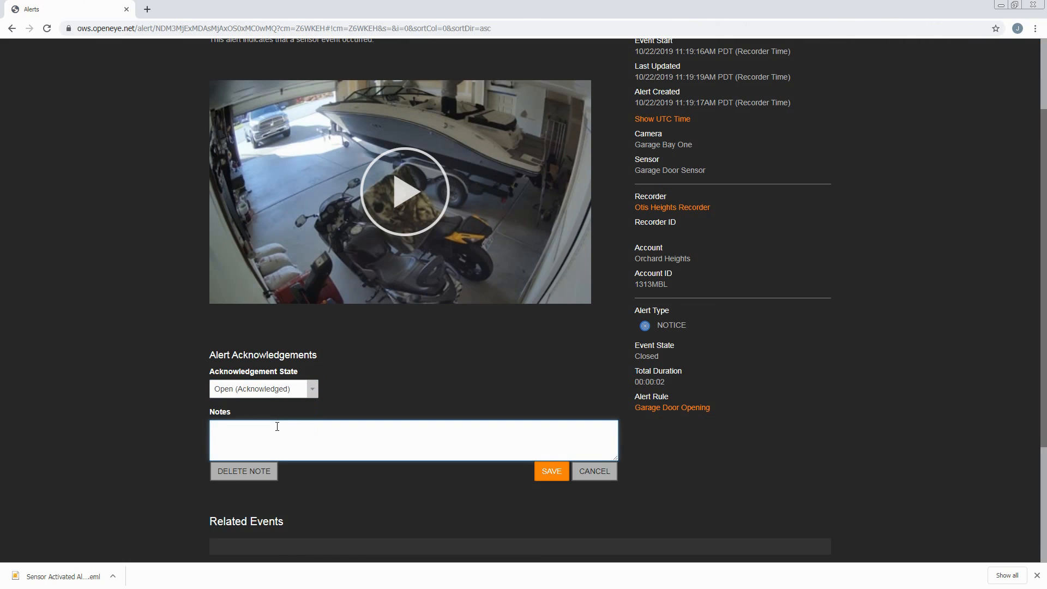
{"action": "type", "text": "looking into the door opene"}
{"action": "key", "text": "BackSpace"}
{"action": "type", "text": "ing"}
{"action": "left_click", "coordinate": [552, 473]}
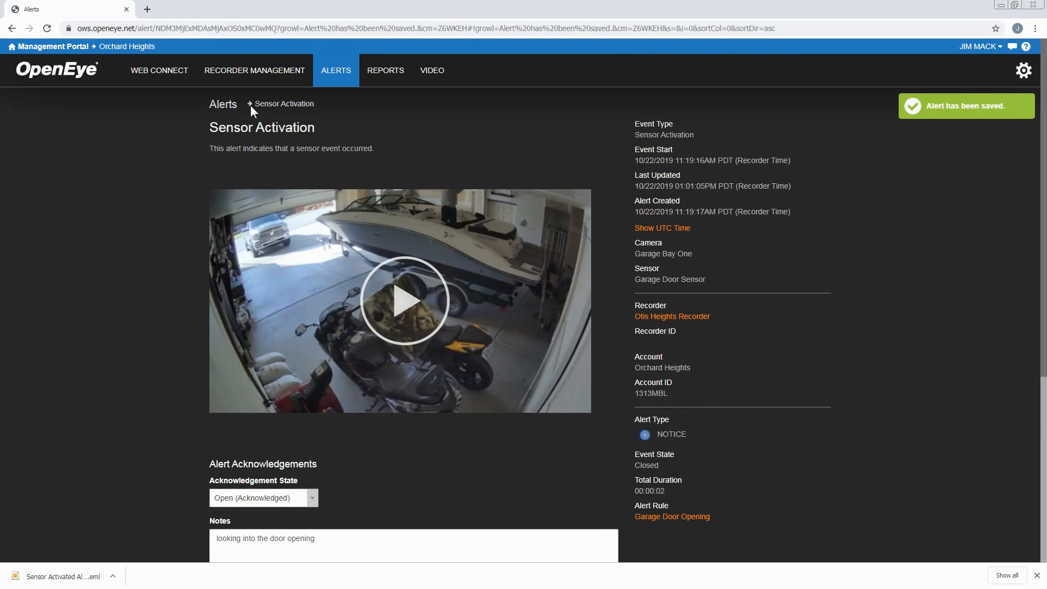
- Return to the filtered alert history and check the note indicator on the acknowledged garage door alert
{"action": "left_click", "coordinate": [12, 27]}
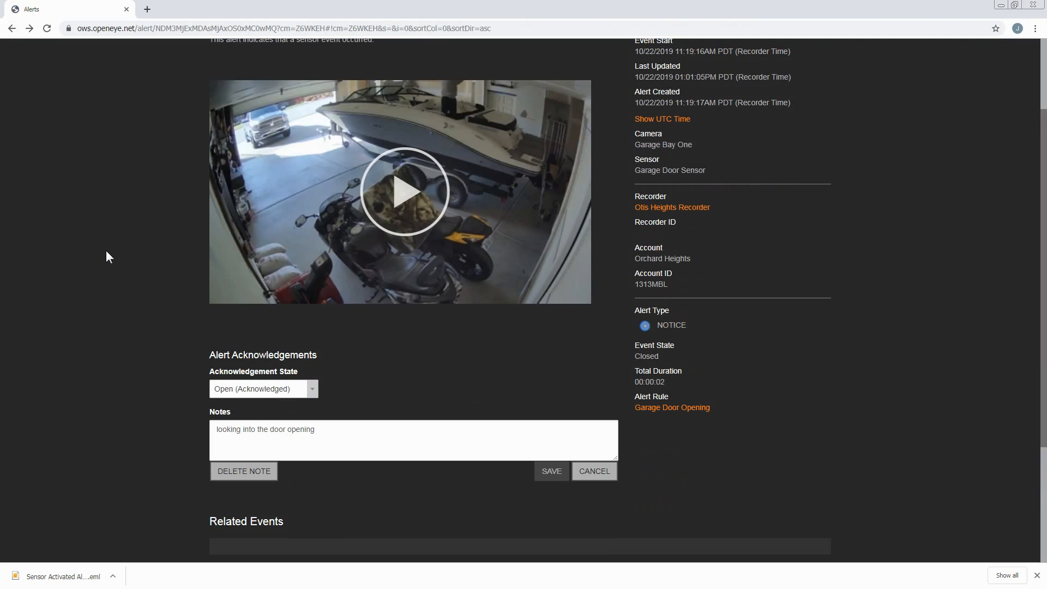
{"action": "left_click", "coordinate": [12, 27]}
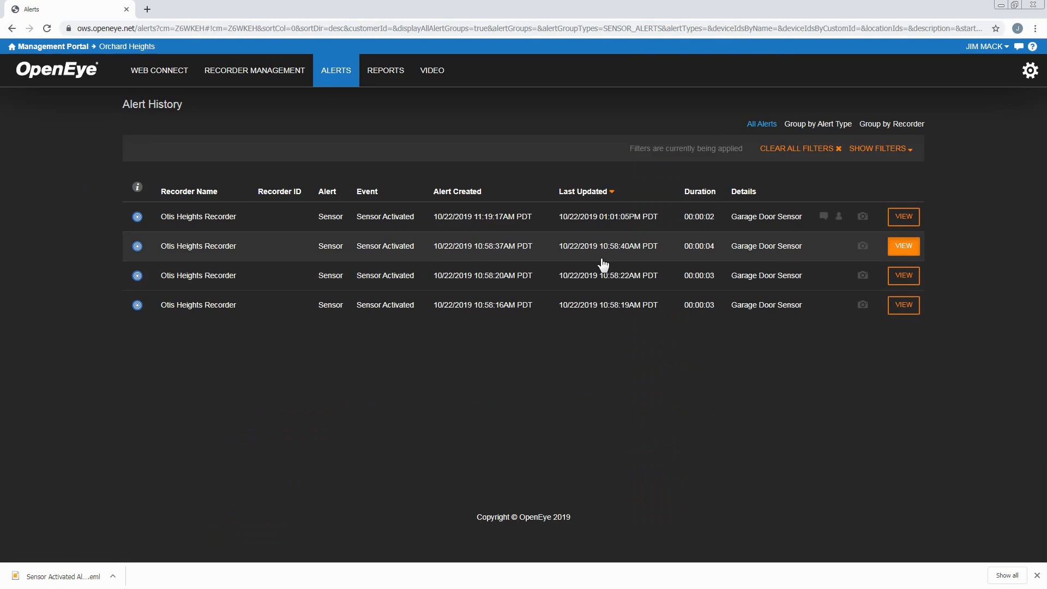
{"action": "mouse_move", "coordinate": [824, 218]}
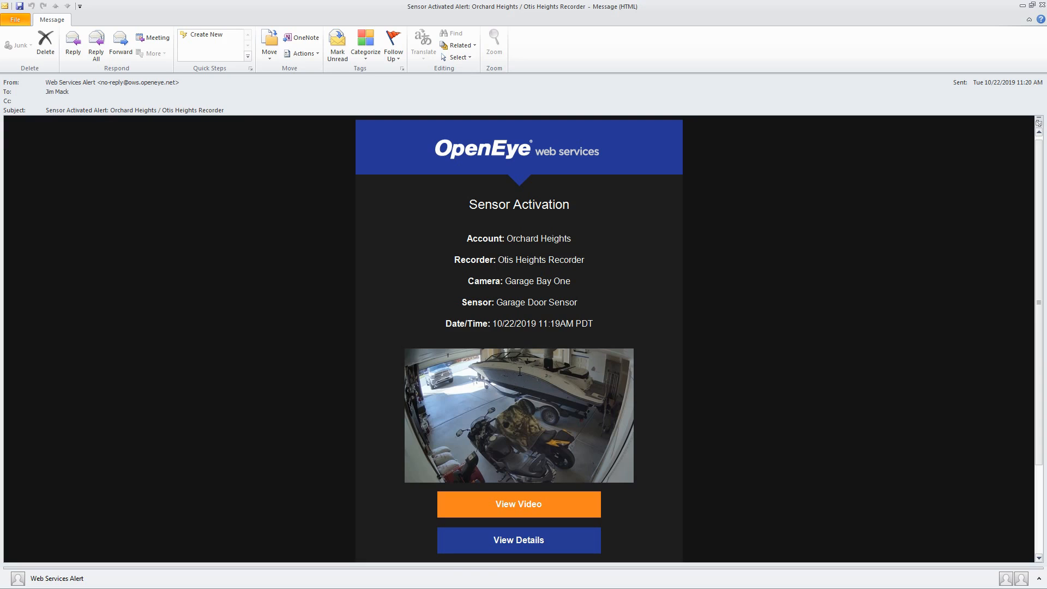
- View the video linked in the Sensor Activated alert email, play the Garage Bay One recording, and pause it
{"action": "left_click", "coordinate": [526, 510]}
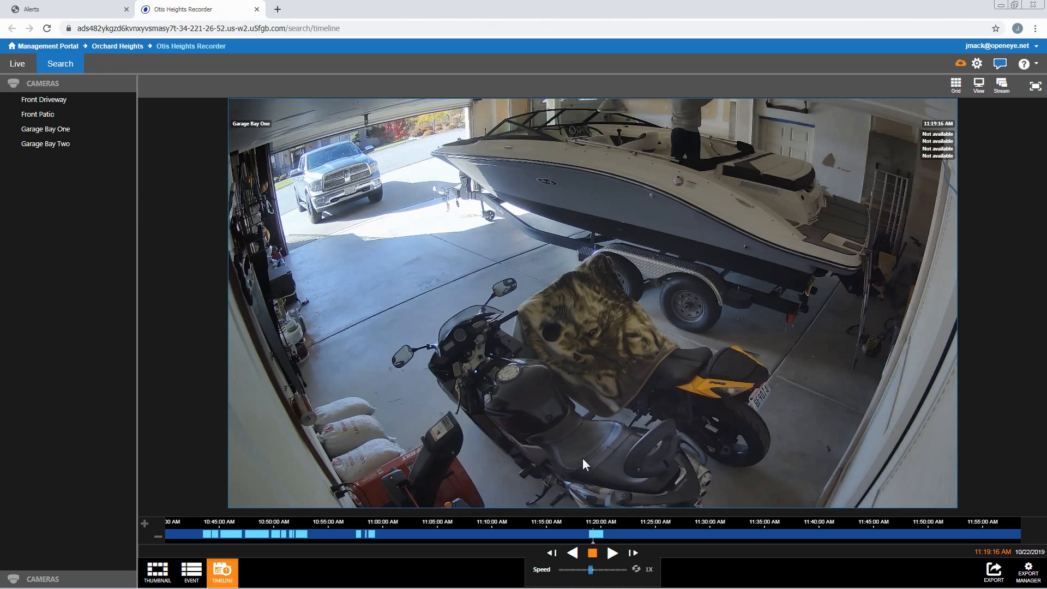
{"action": "left_click", "coordinate": [612, 553]}
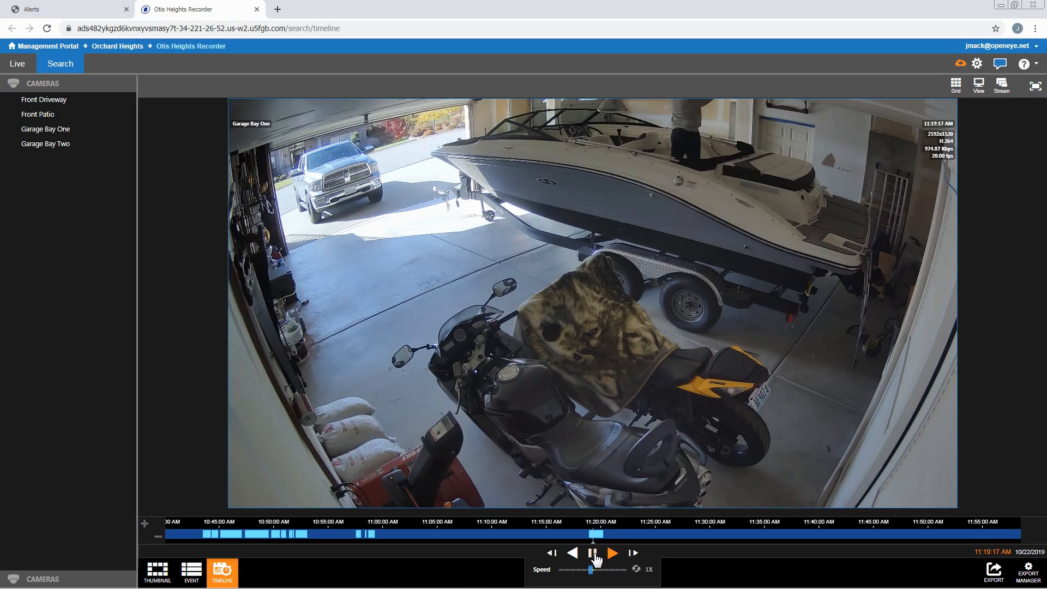
{"action": "left_click", "coordinate": [592, 555]}
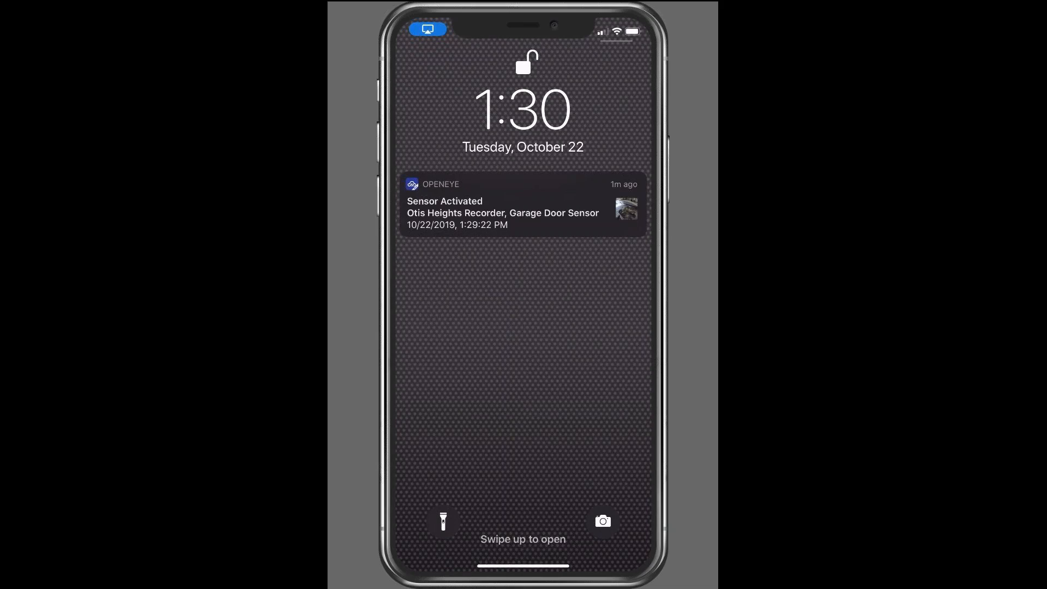
- On the phone, expand the OpenEye Sensor Activated notification, view its video, and stop playback to inspect the image
{"action": "left_click_drag", "start_coordinate": [600, 205], "coordinate": [408, 205]}
{"action": "left_click", "coordinate": [553, 205]}
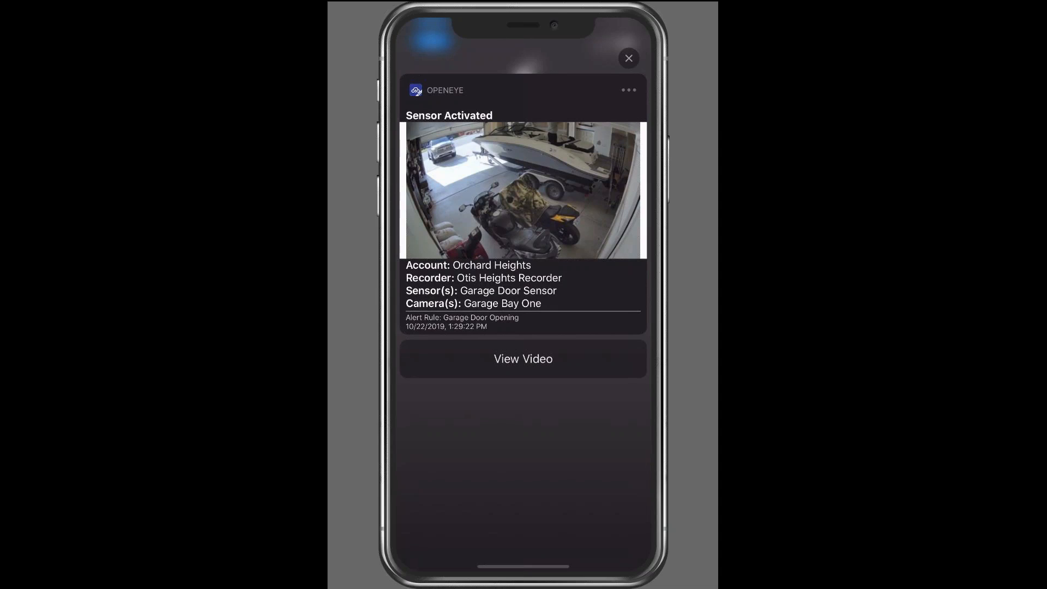
{"action": "left_click", "coordinate": [523, 358]}
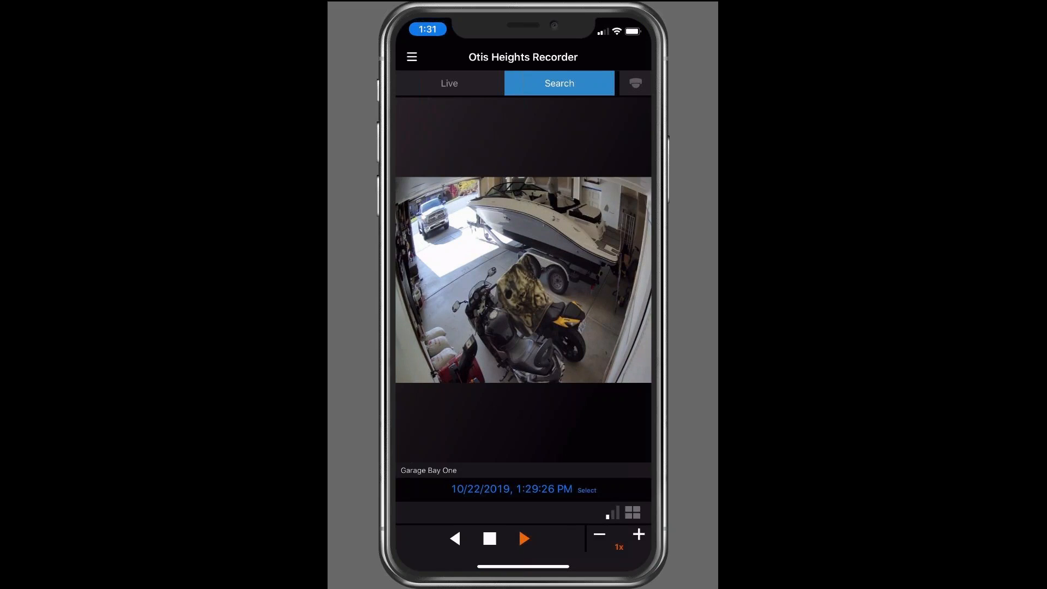
{"action": "left_click", "coordinate": [490, 538]}
{"action": "scroll", "coordinate": [523, 280], "scroll_direction": "up", "scroll_amount": 5}
{"action": "scroll", "coordinate": [523, 279], "scroll_direction": "down", "scroll_amount": 5}
{"action": "left_click_drag", "start_coordinate": [502, 280], "coordinate": [545, 279]}
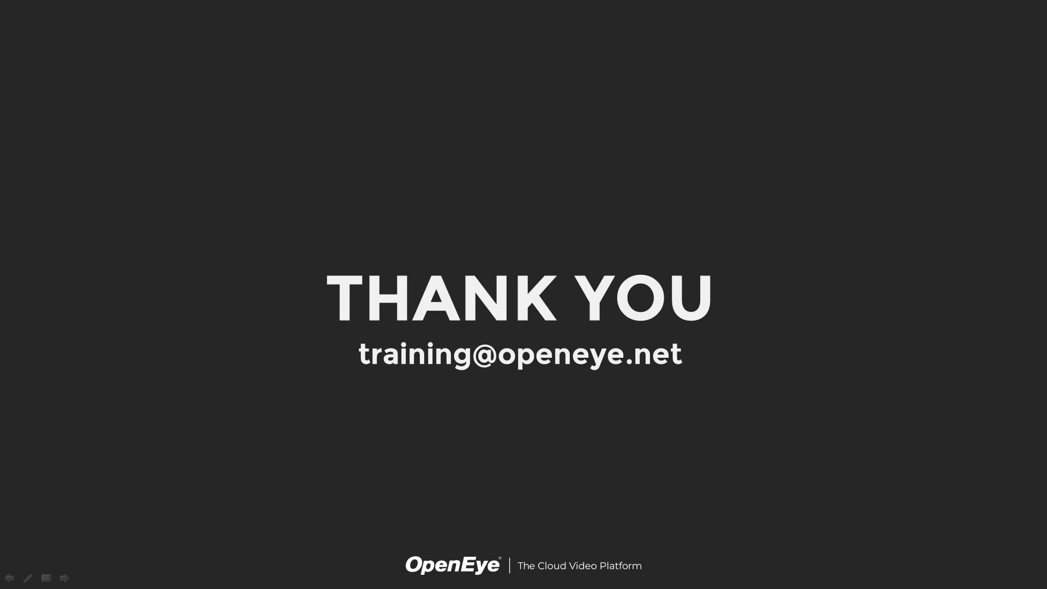
{"action": "key", "text": "Right"}
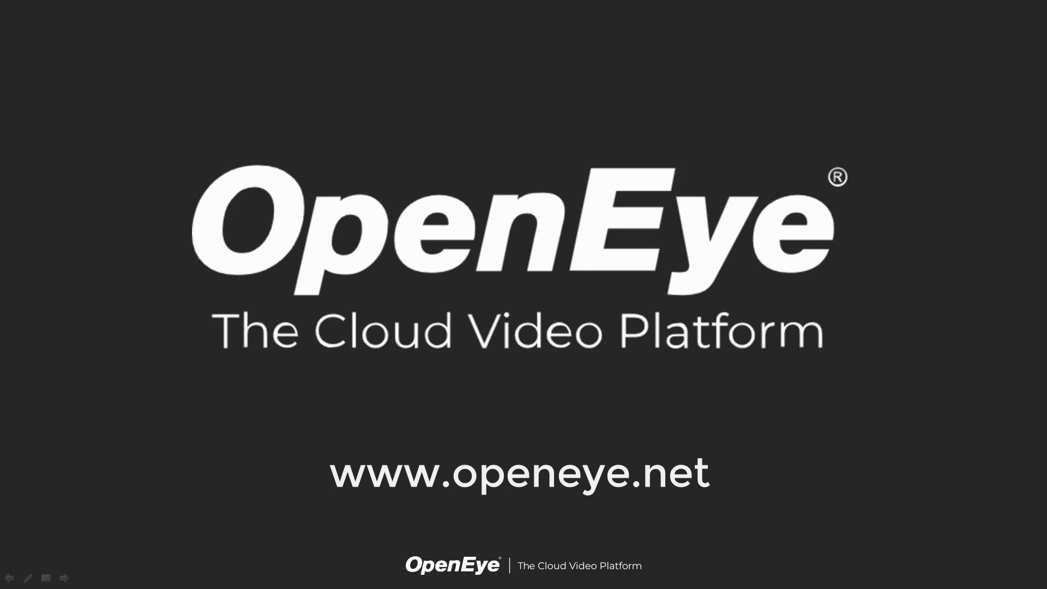